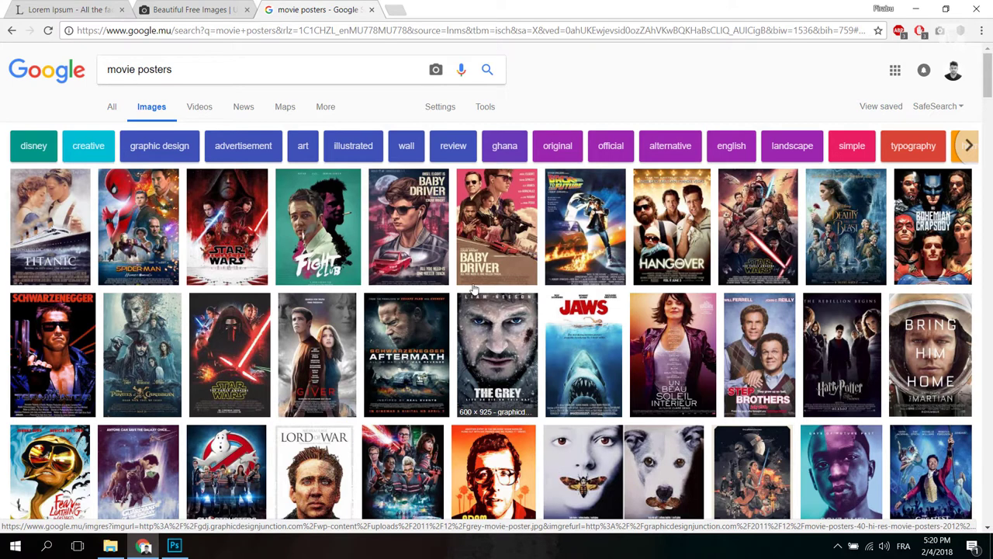
# Scroll through the Unsplash free photo grid in Chrome, then return to Photoshop's start screen.
pyautogui.click(193, 9)
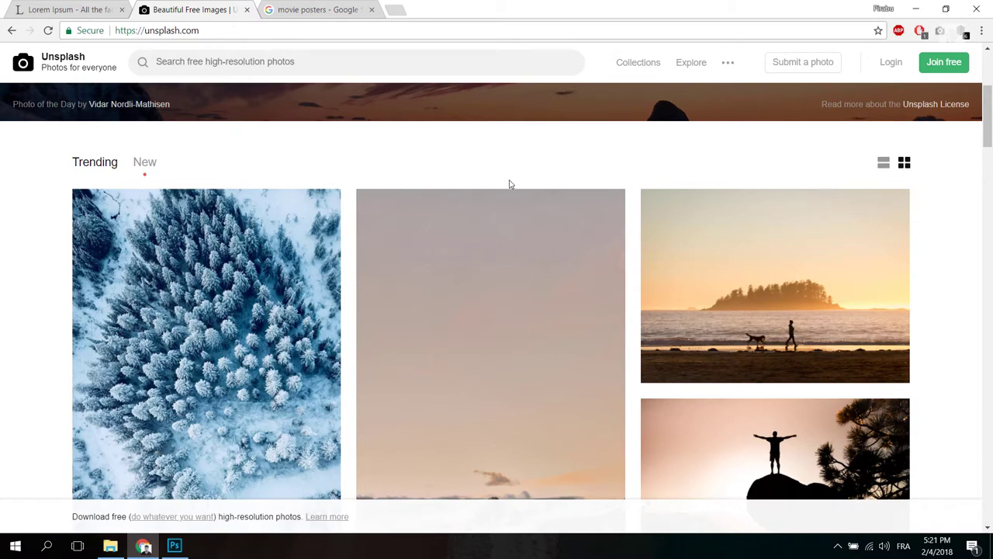
pyautogui.scroll(-10, 510, 184)
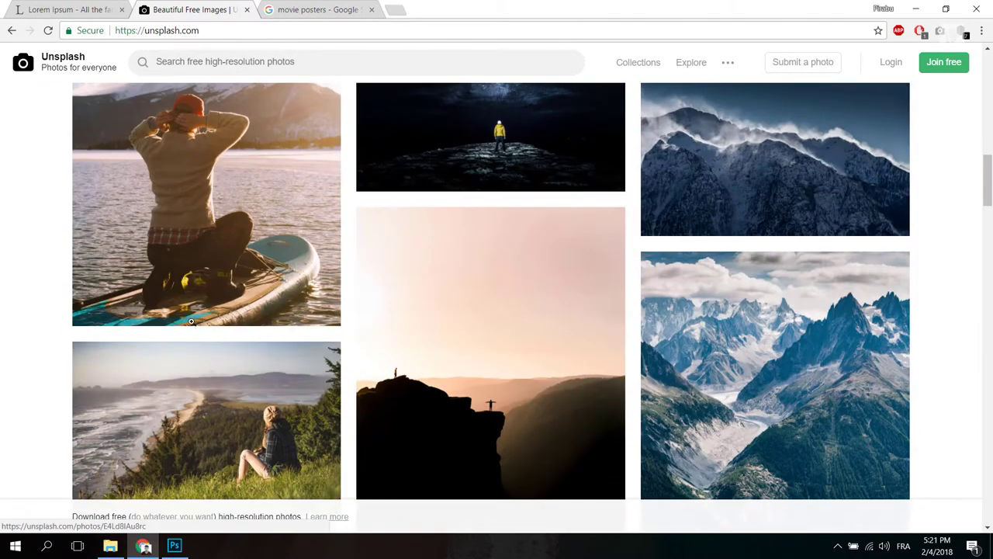
pyautogui.scroll(10, 340, 370)
pyautogui.click(175, 546)
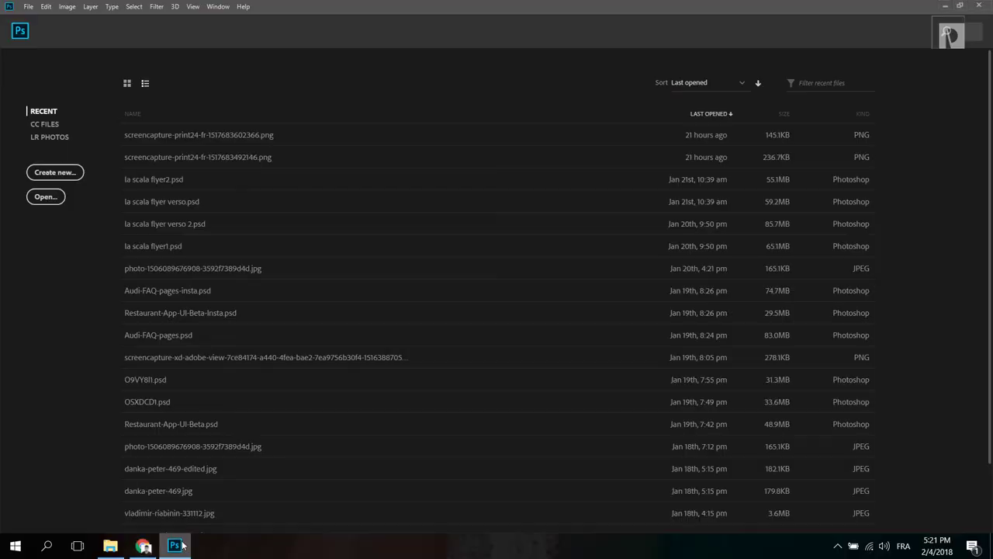
# Create a blank Untitled-1 document from the Print A4 preset at 300 pixels per inch.
pyautogui.click(55, 173)
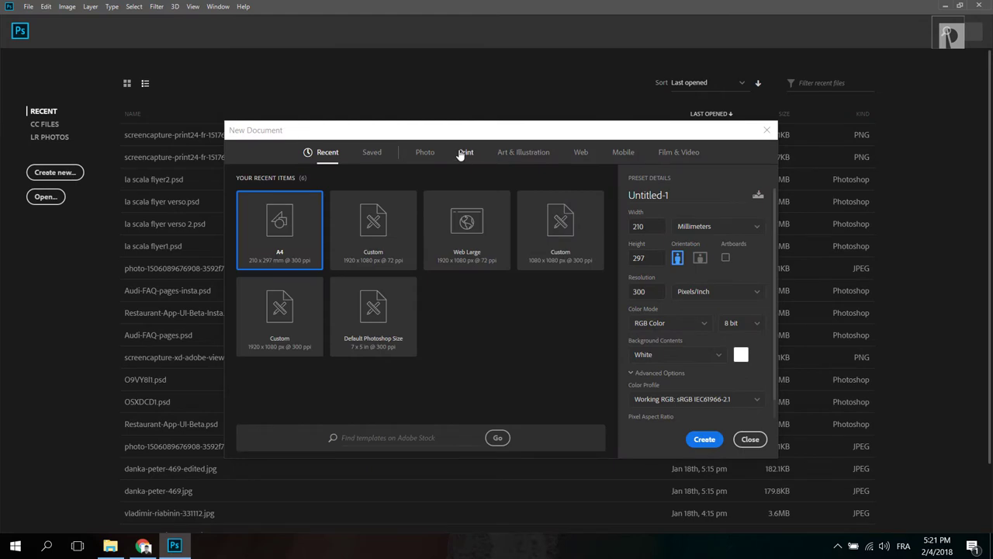
pyautogui.click(463, 153)
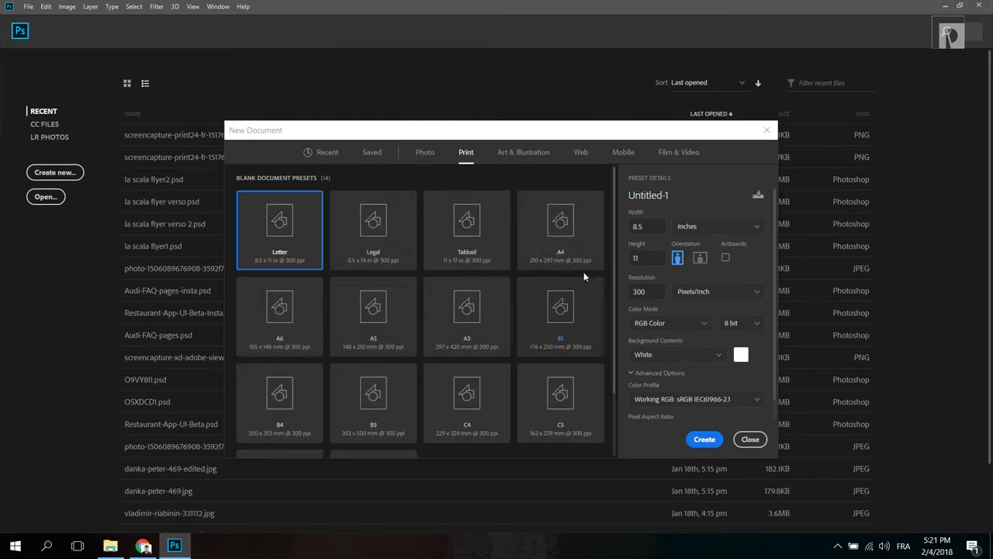
pyautogui.click(572, 233)
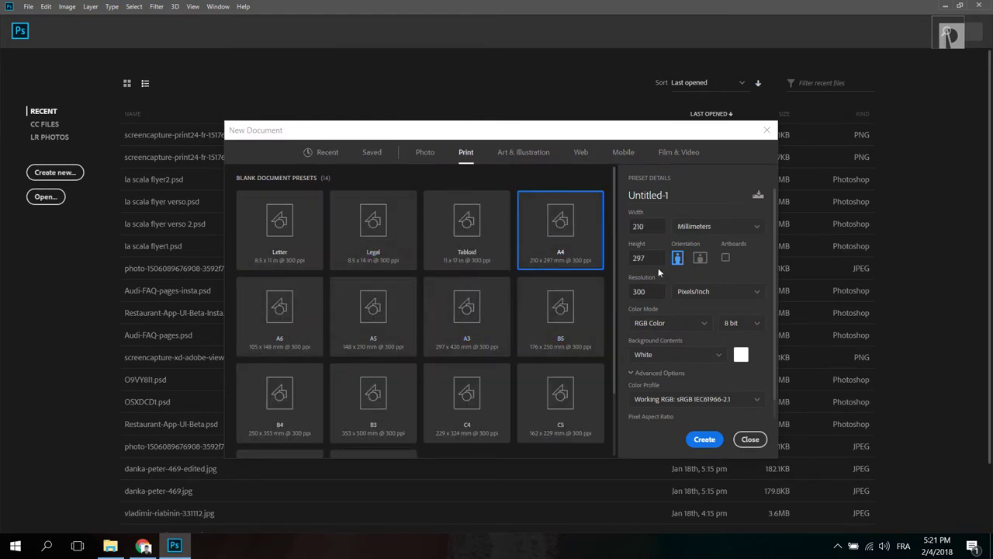
pyautogui.doubleClick(658, 289)
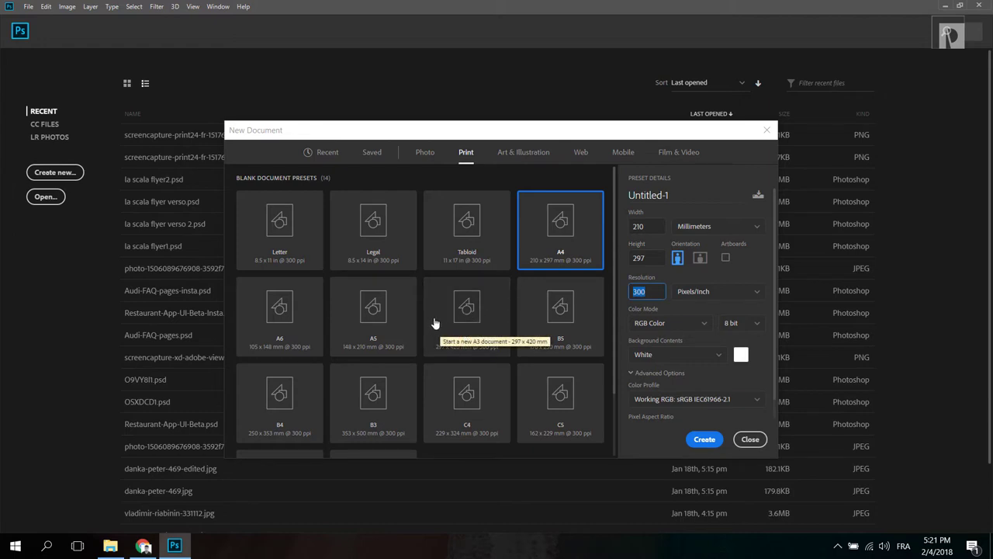
pyautogui.click(704, 439)
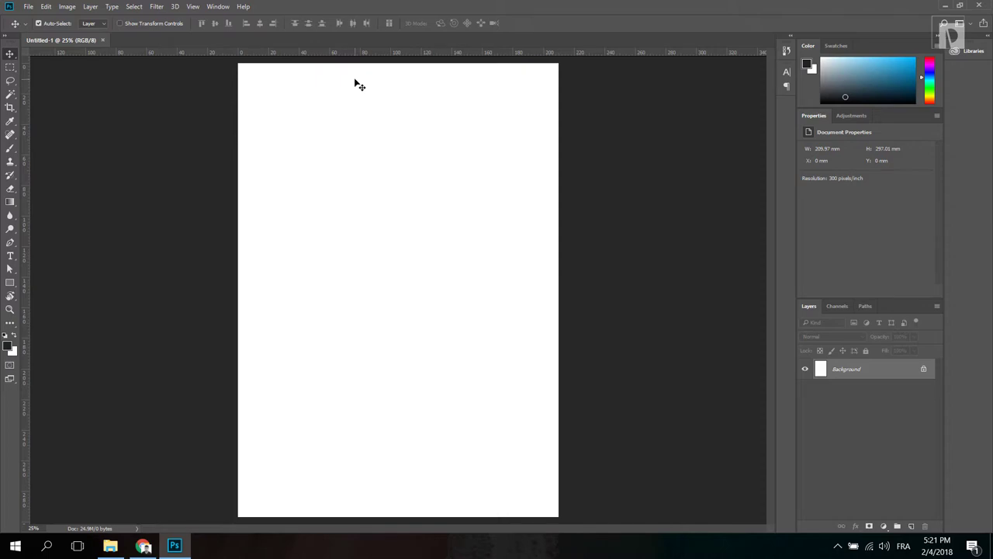
# Place joe-gardner-74378.jpg on the page and scale it to about 293 × 195.5 mm.
pyautogui.click(110, 545)
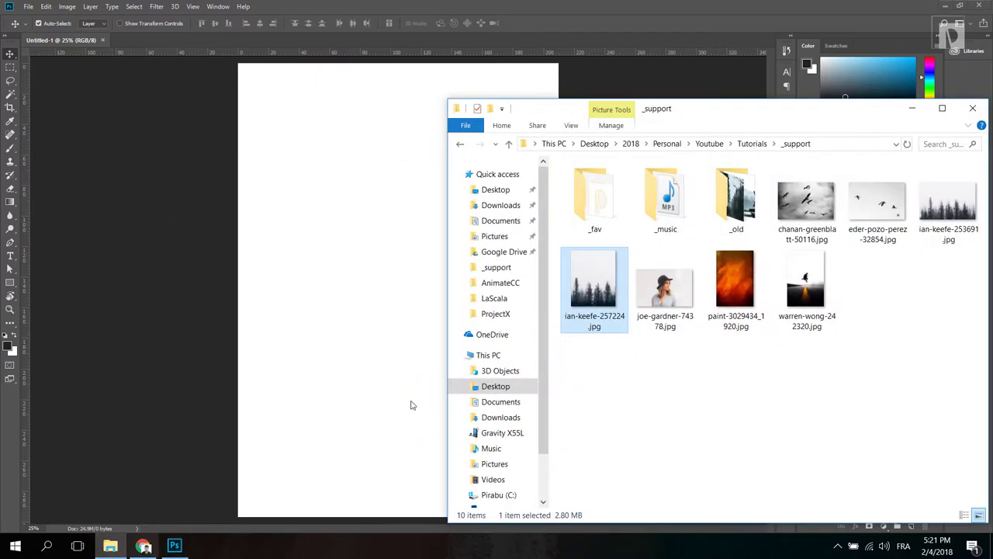
pyautogui.click(676, 295)
pyautogui.moveTo(676, 295); pyautogui.dragTo(377, 305)
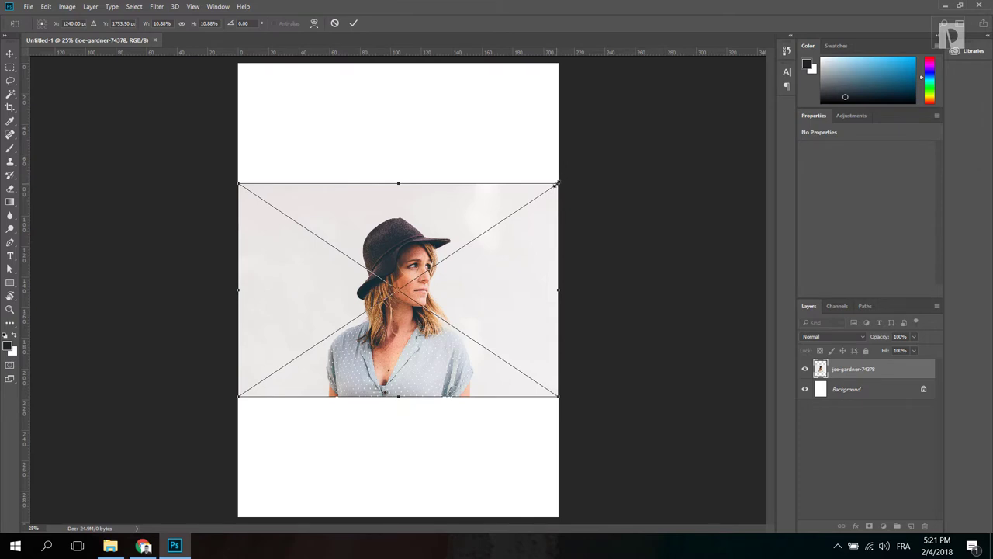
pyautogui.moveTo(557, 185); pyautogui.dragTo(622, 142)
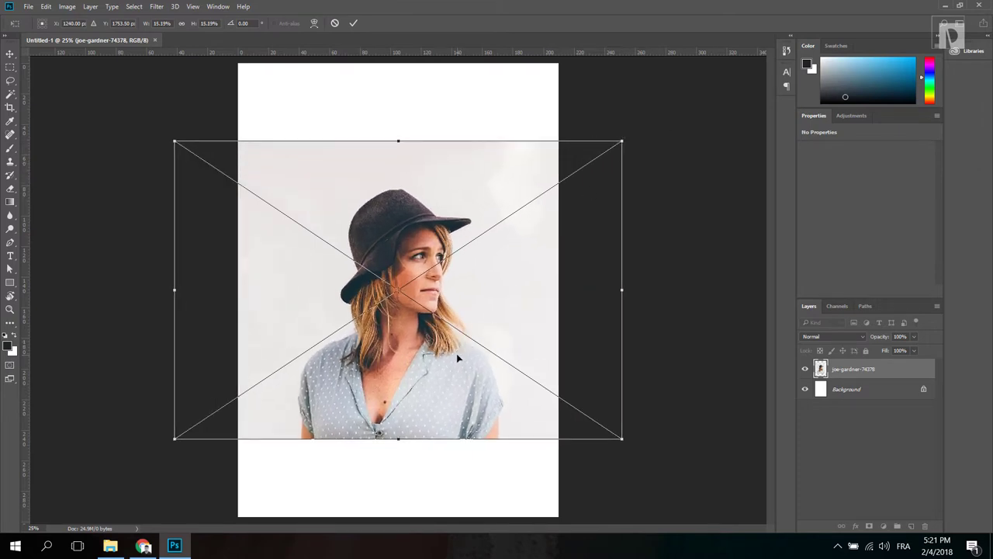
pyautogui.press('Return')
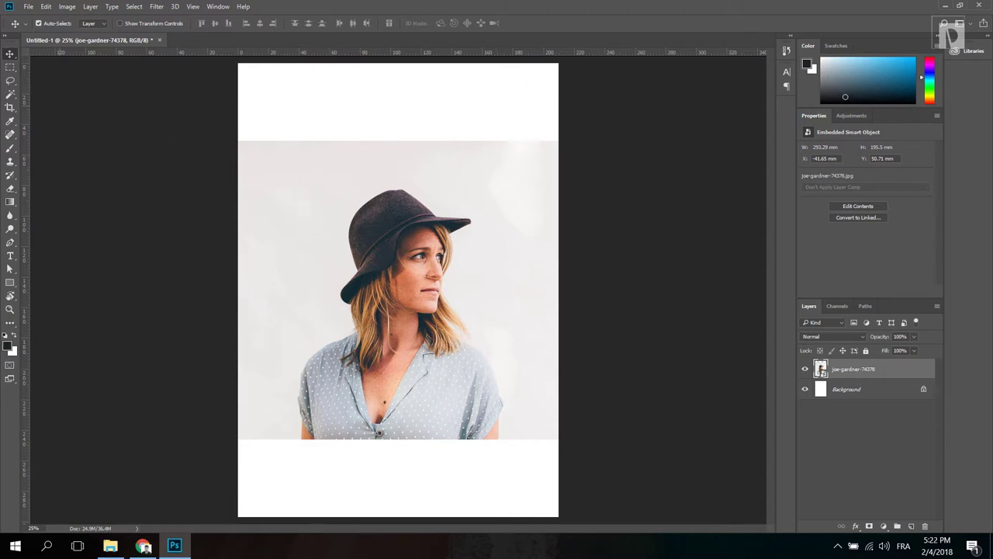
# Magic Wand the light backdrop and try a layer mask, undoing it when it hides the woman.
pyautogui.press('w')
pyautogui.click(11, 94)
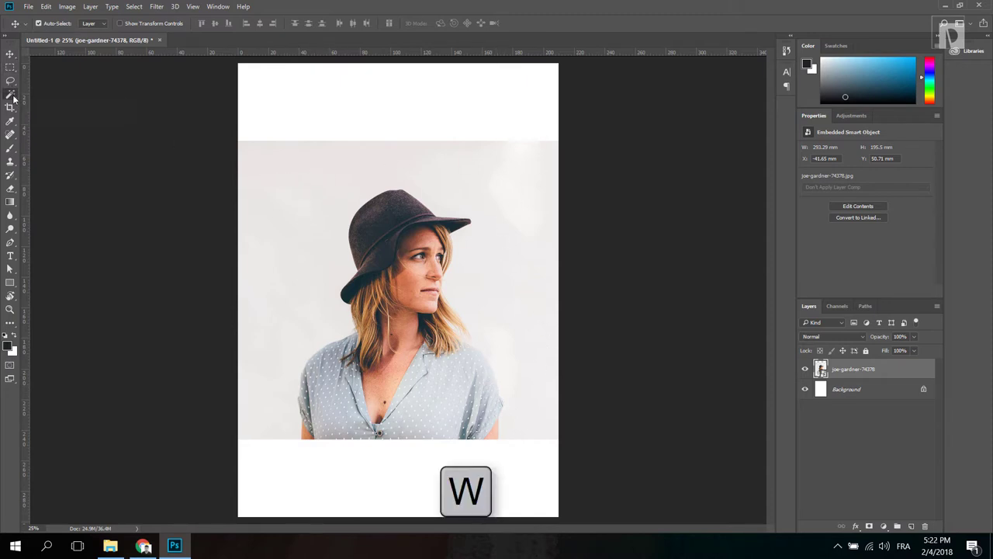
pyautogui.click(322, 191)
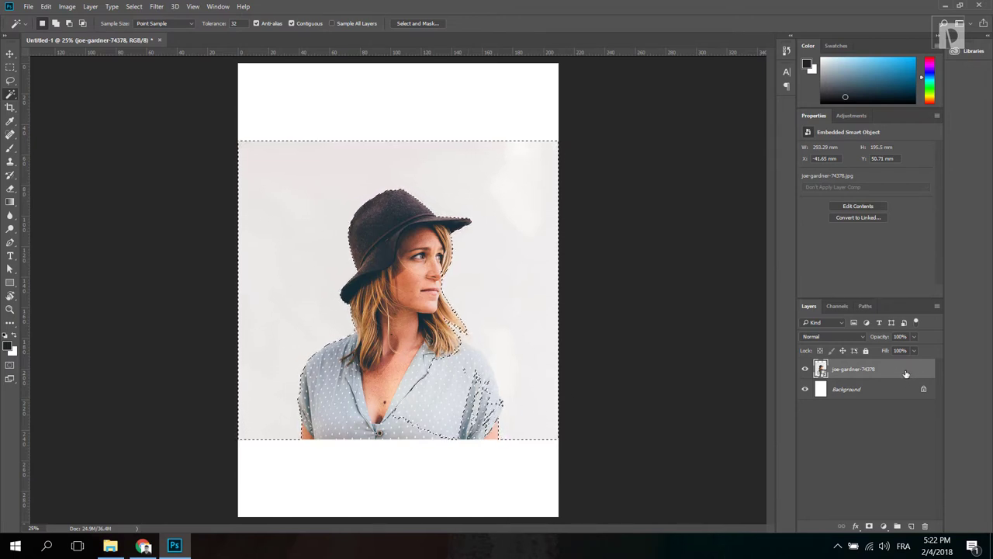
pyautogui.click(868, 526)
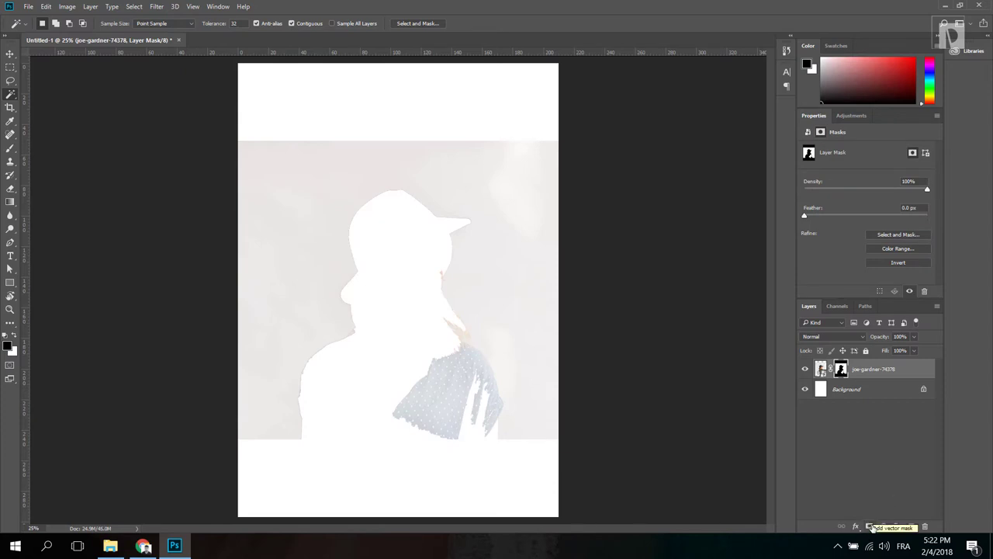
pyautogui.hotkey('ctrl', 'z')
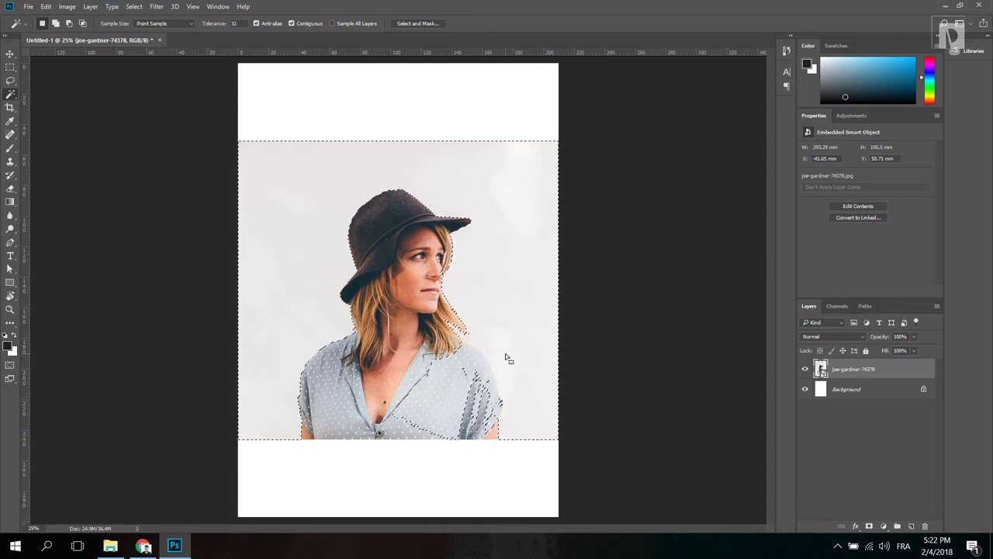
# Invert the selection and add a layer mask that keeps only the woman in the hat.
pyautogui.hotkey('ctrl', 'shift', 'i')
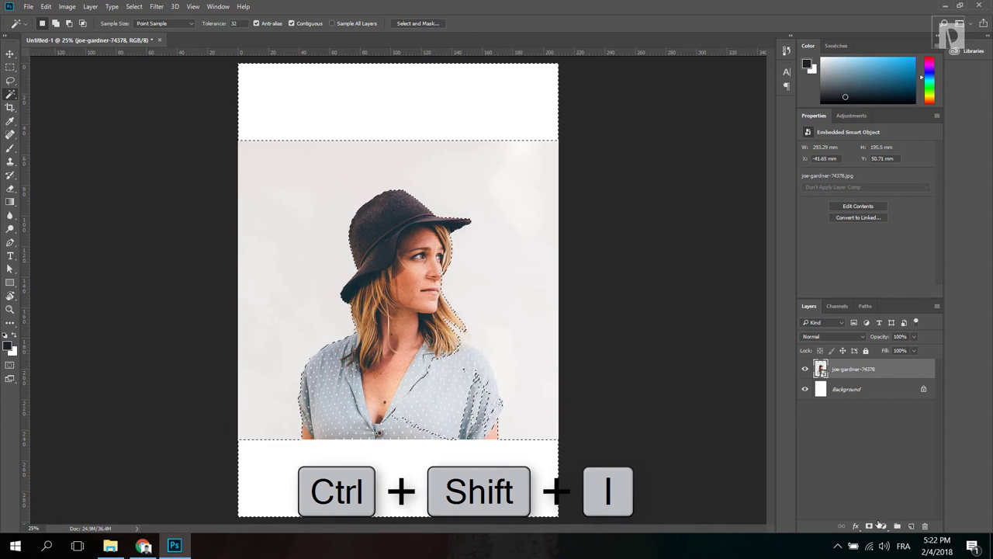
pyautogui.click(867, 527)
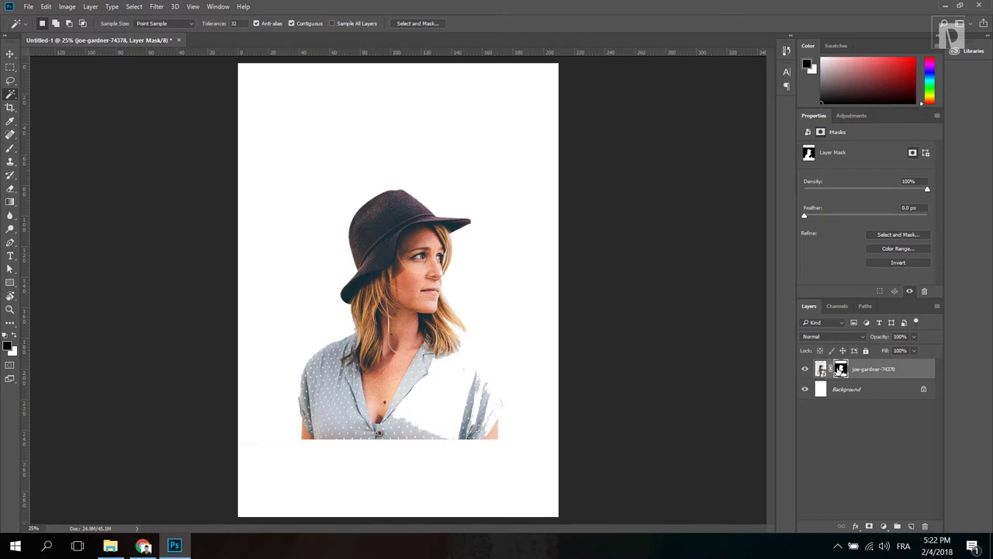
pyautogui.press('b')
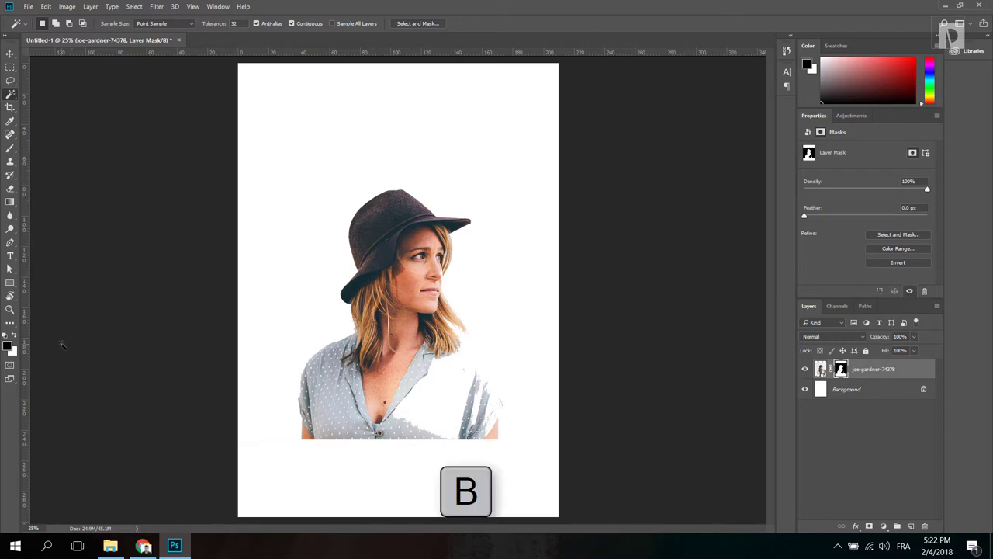
# Paint white on the layer mask to bring back the woman's shirt and right shoulder.
pyautogui.moveTo(399, 382)
pyautogui.mouseDown()
pyautogui.moveTo(422, 402)
pyautogui.moveTo(363, 405)
pyautogui.mouseUp()
pyautogui.click(15, 335)
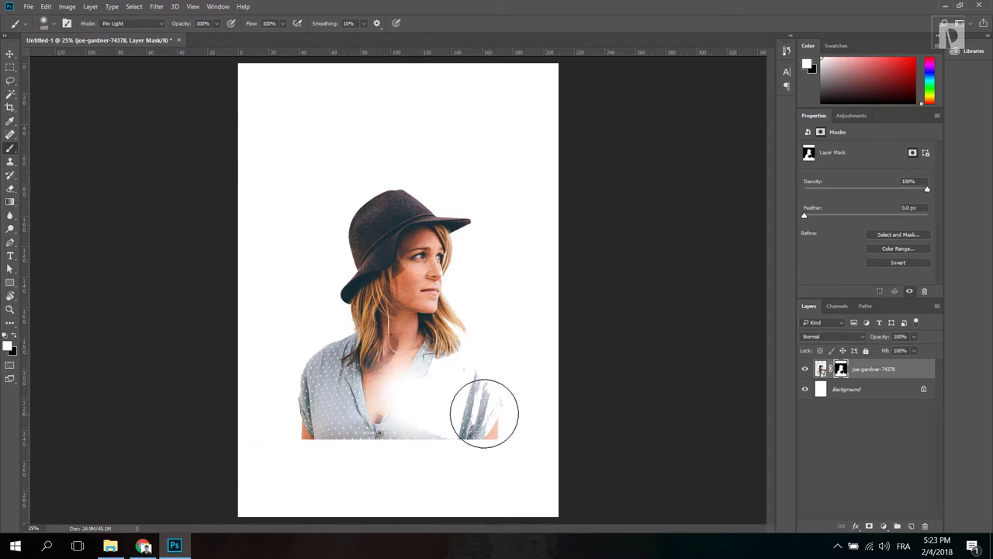
pyautogui.moveTo(485, 413)
pyautogui.mouseDown()
pyautogui.moveTo(442, 415)
pyautogui.moveTo(391, 393)
pyautogui.moveTo(443, 414)
pyautogui.moveTo(423, 377)
pyautogui.moveTo(456, 401)
pyautogui.moveTo(442, 368)
pyautogui.moveTo(477, 401)
pyautogui.moveTo(423, 345)
pyautogui.mouseUp()
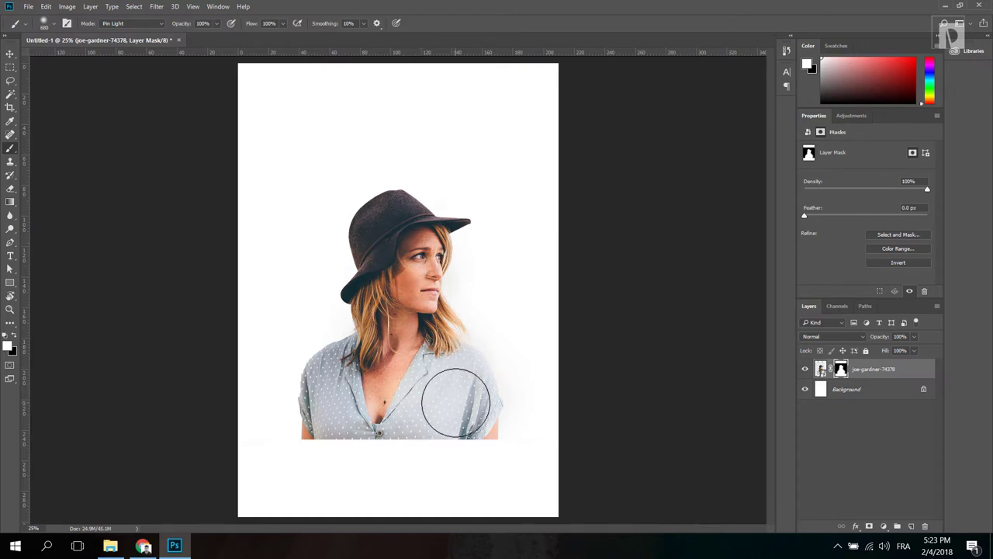
pyautogui.click(10, 54)
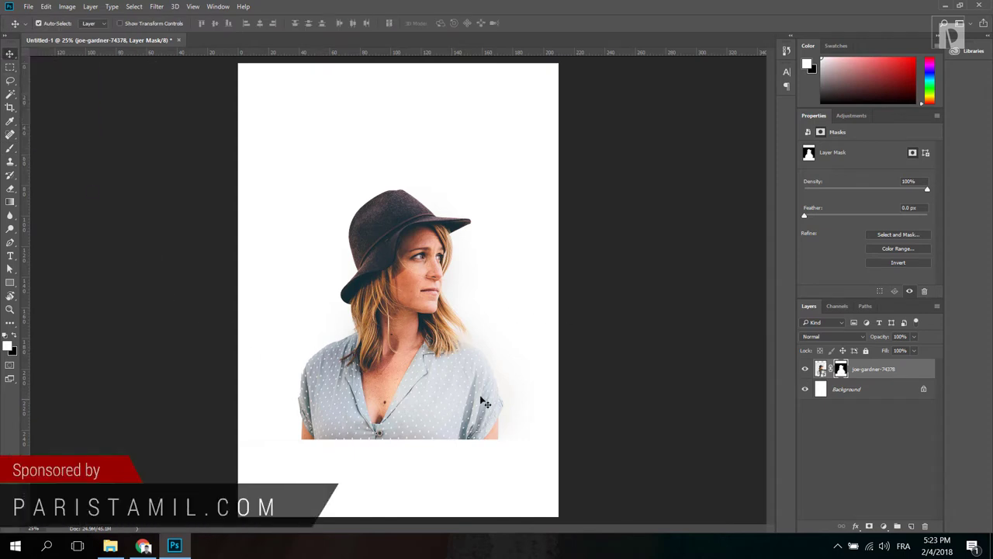
# Place the ian-keefe-257224 forest photo, shrink it and tilt it over the woman's hat.
pyautogui.click(110, 546)
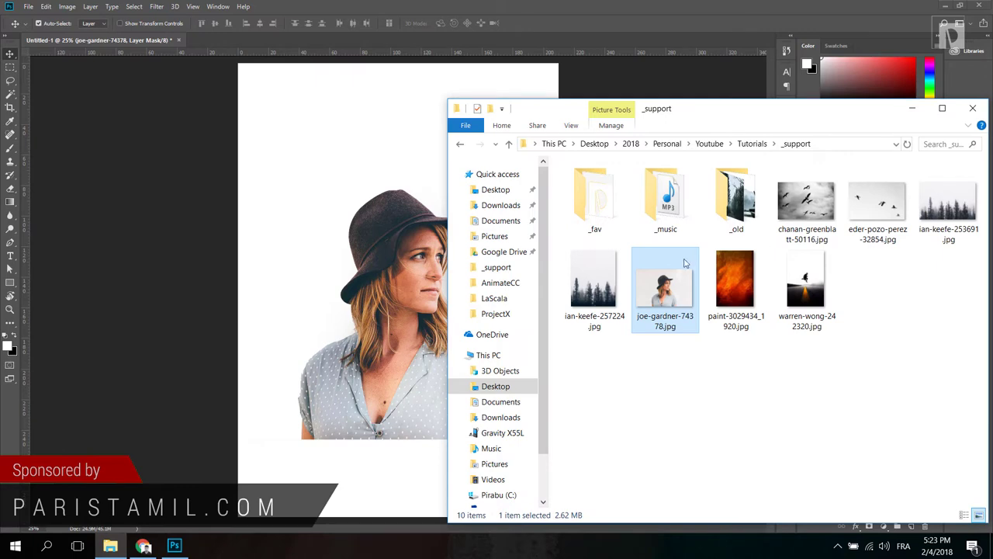
pyautogui.click(361, 214)
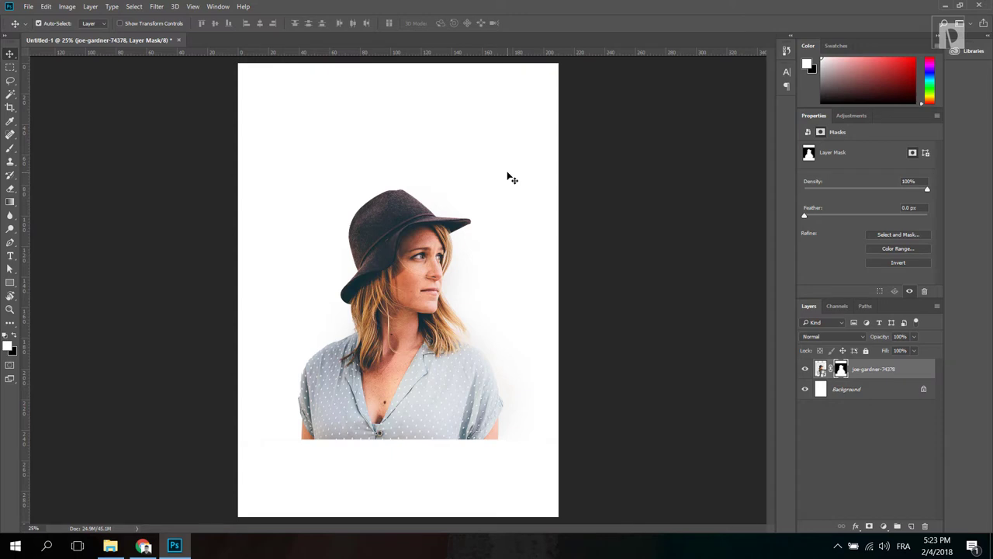
pyautogui.click(110, 545)
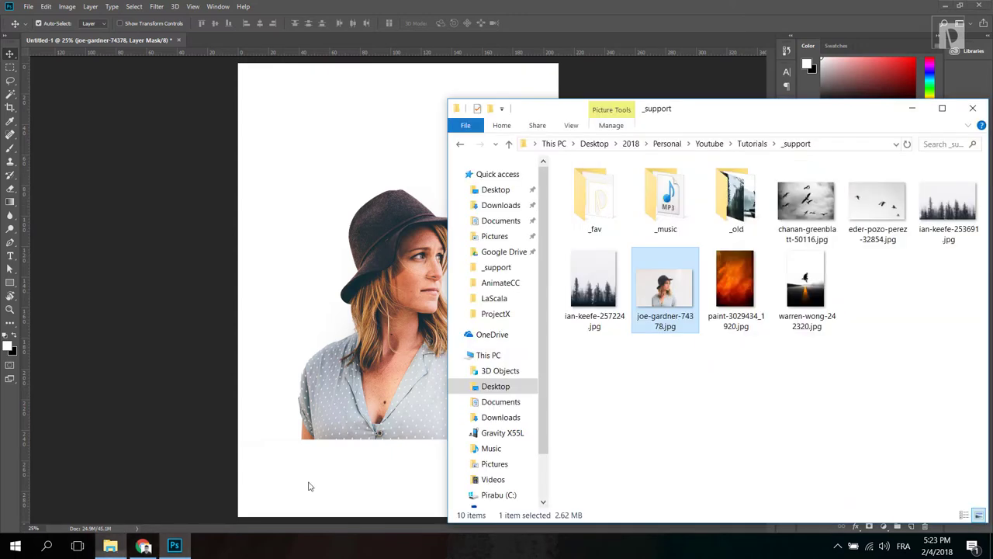
pyautogui.click(604, 282)
pyautogui.moveTo(599, 303); pyautogui.dragTo(351, 245)
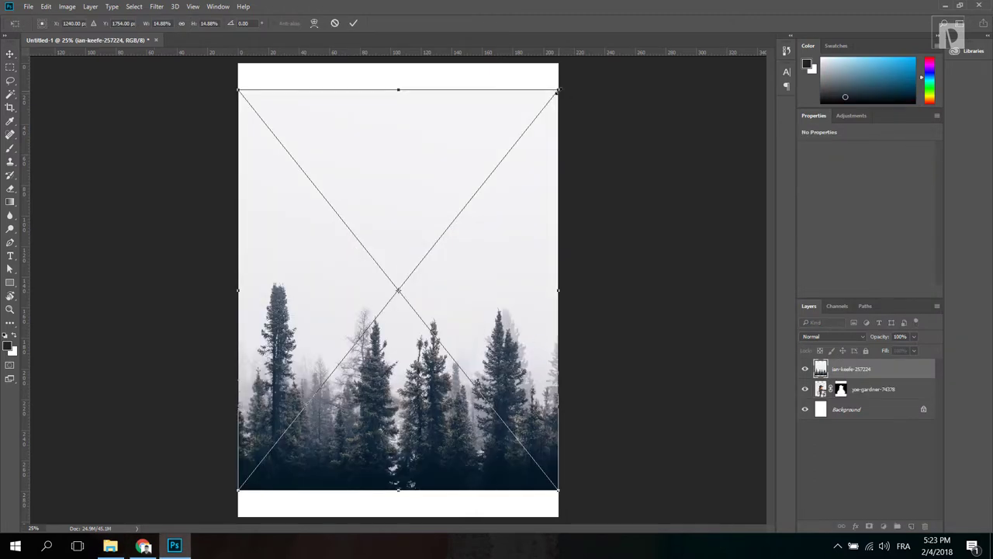
pyautogui.moveTo(555, 90); pyautogui.dragTo(433, 208)
pyautogui.moveTo(442, 292); pyautogui.dragTo(443, 190)
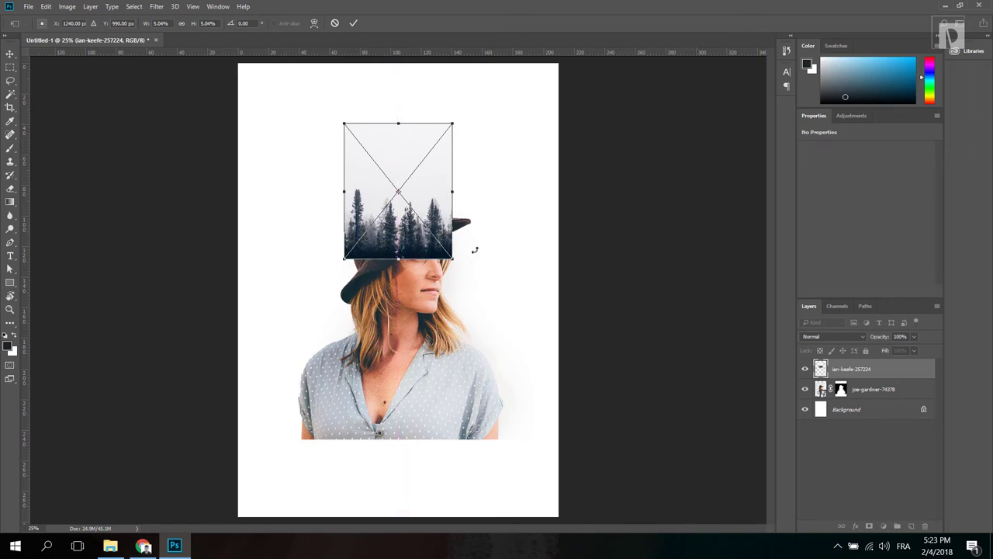
pyautogui.moveTo(473, 261); pyautogui.dragTo(409, 205)
pyautogui.press('Return')
# Lower the forest layer to 39% opacity and nudge it into place over the hat.
pyautogui.press('ctrl+KP_Add')
pyautogui.press('ctrl+KP_Add')
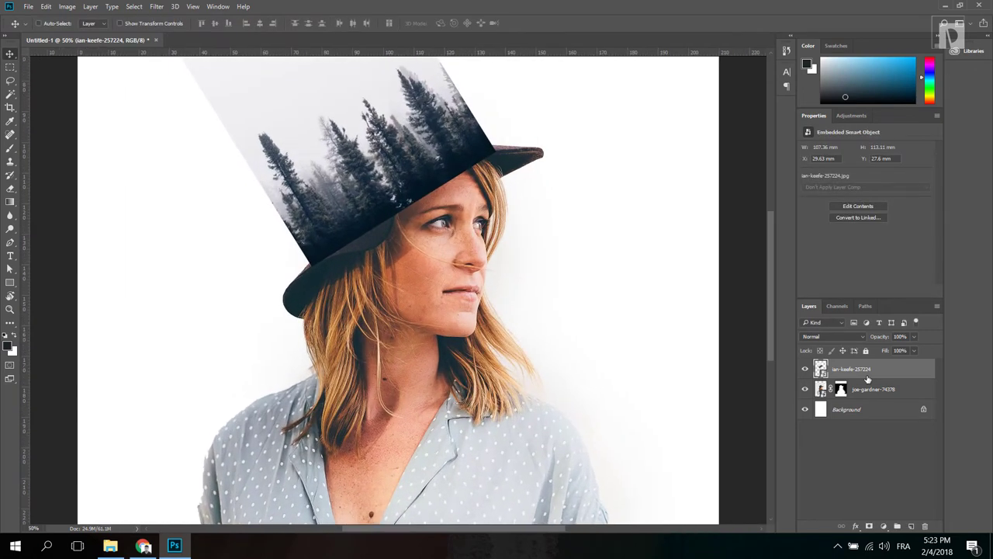
pyautogui.moveTo(668, 114); pyautogui.dragTo(614, 277)
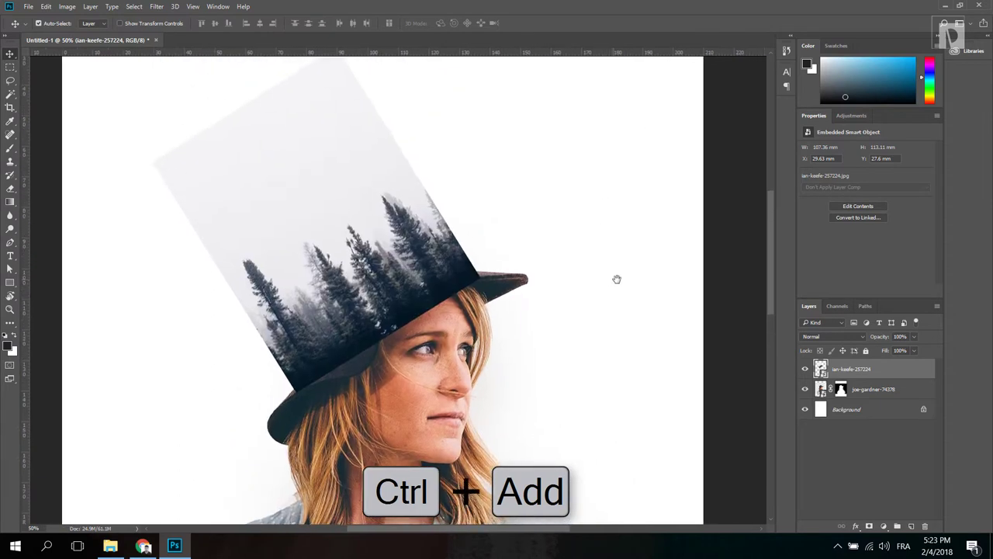
pyautogui.moveTo(914, 337); pyautogui.dragTo(878, 345)
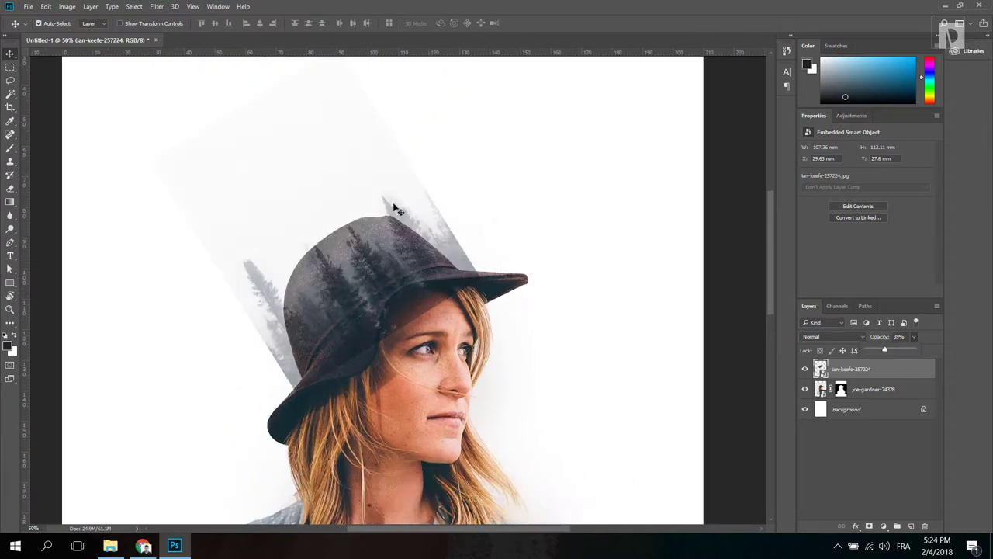
pyautogui.moveTo(374, 295); pyautogui.dragTo(348, 291)
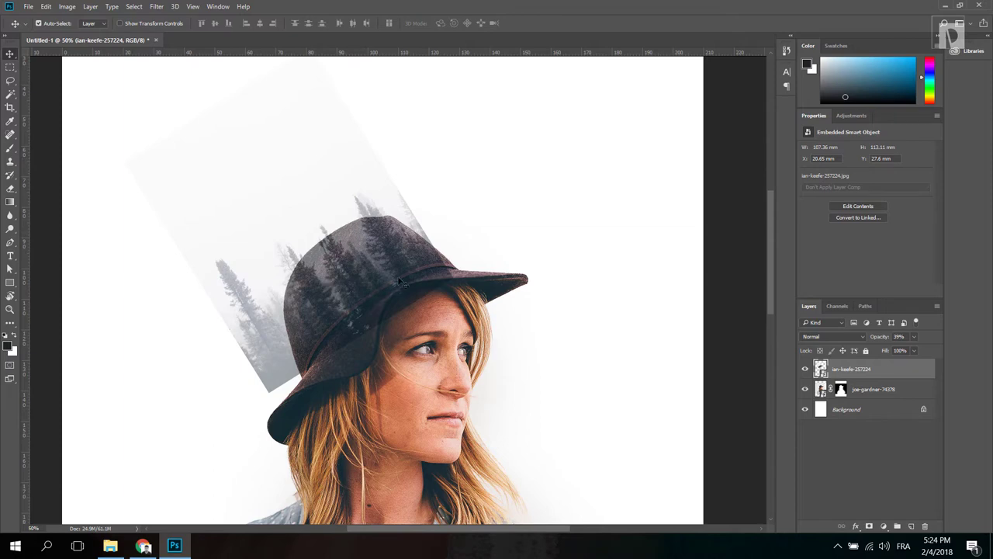
# Mask the forest layer with the woman's silhouette selection and set its opacity back to 100%.
pyautogui.keyDown('ctrl'); pyautogui.click(842, 390); pyautogui.keyUp('ctrl')
pyautogui.click(869, 525)
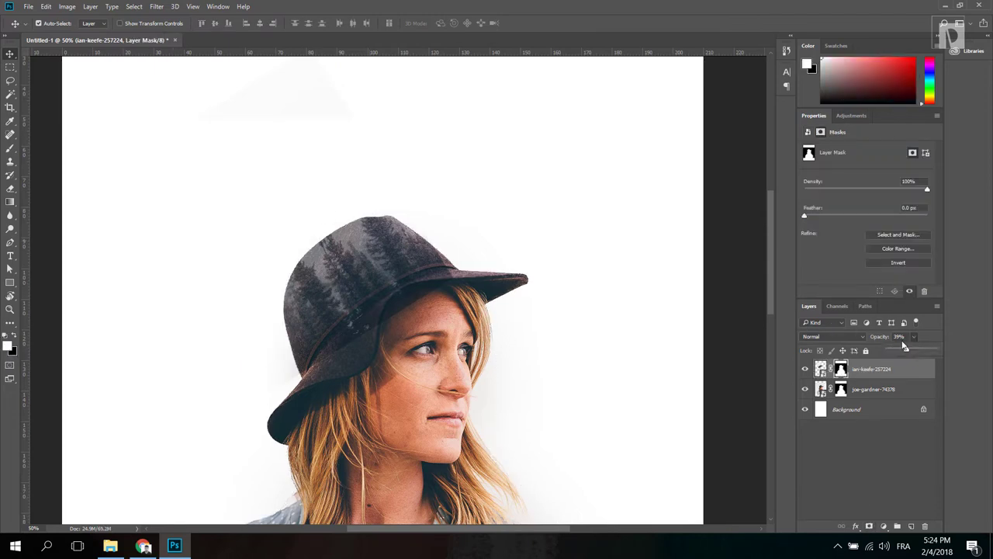
pyautogui.moveTo(910, 352); pyautogui.dragTo(944, 354)
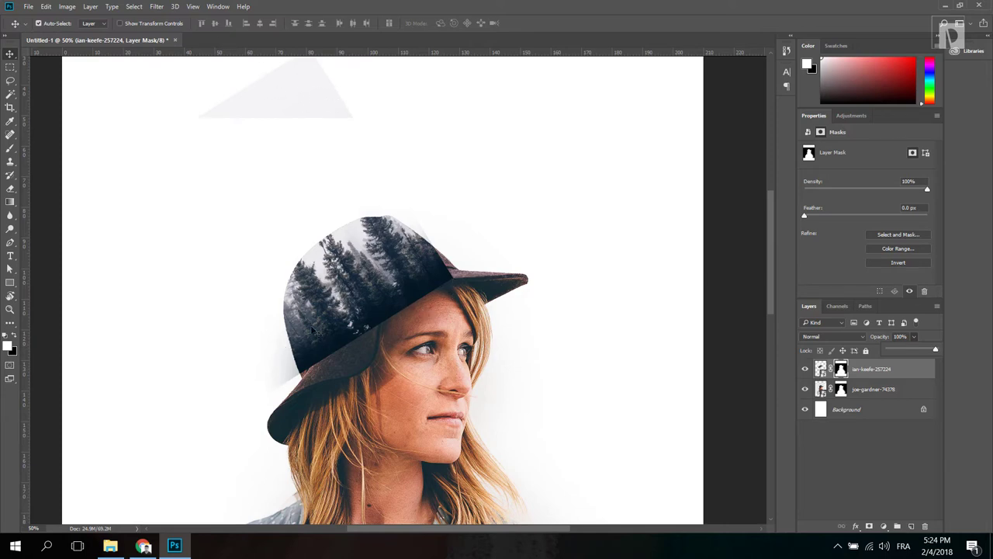
pyautogui.scroll(1, 355, 359)
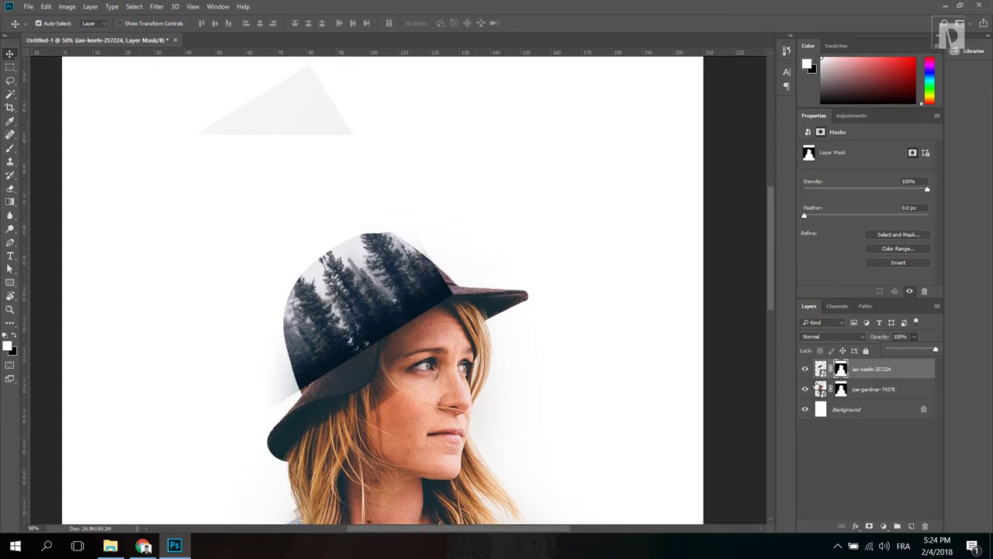
pyautogui.press('b')
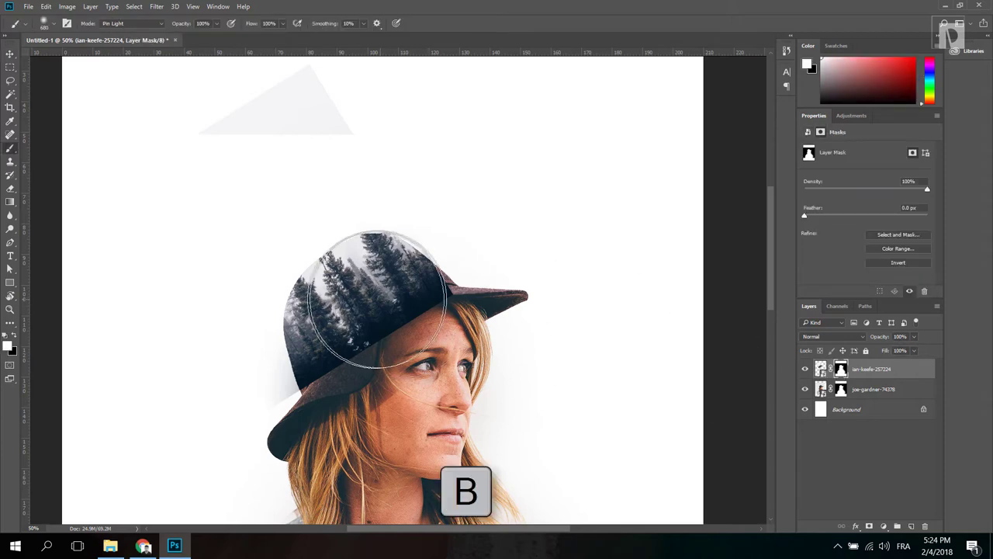
# Paint black on the forest mask with a ~91 px brush to hide the haze and grey triangle.
pyautogui.click(54, 26)
pyautogui.press('[')
pyautogui.press('[')
pyautogui.press('[')
pyautogui.press('[')
pyautogui.press('[')
pyautogui.press('[')
pyautogui.press('[')
pyautogui.press('[')
pyautogui.press('[')
pyautogui.press('[')
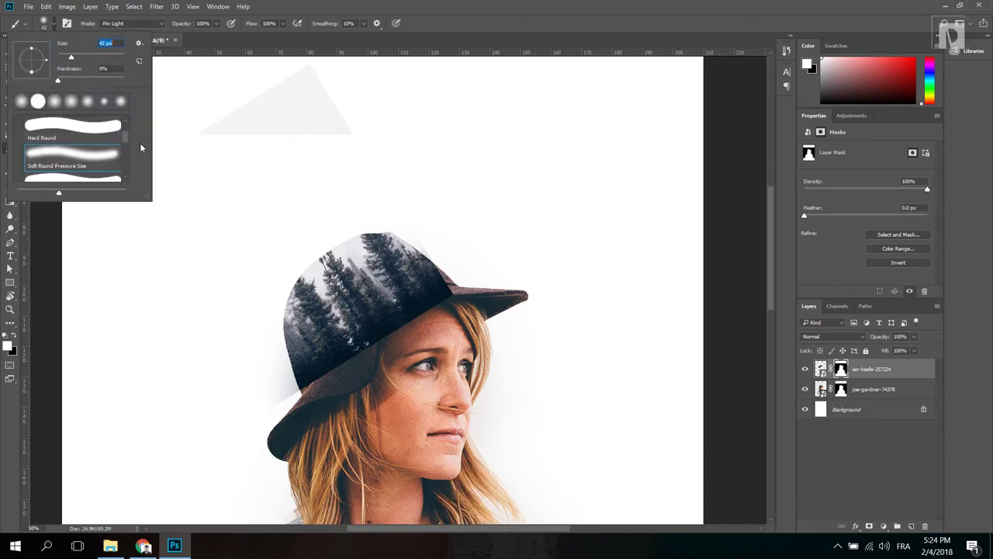
pyautogui.moveTo(88, 59); pyautogui.dragTo(92, 59)
pyautogui.click(268, 397)
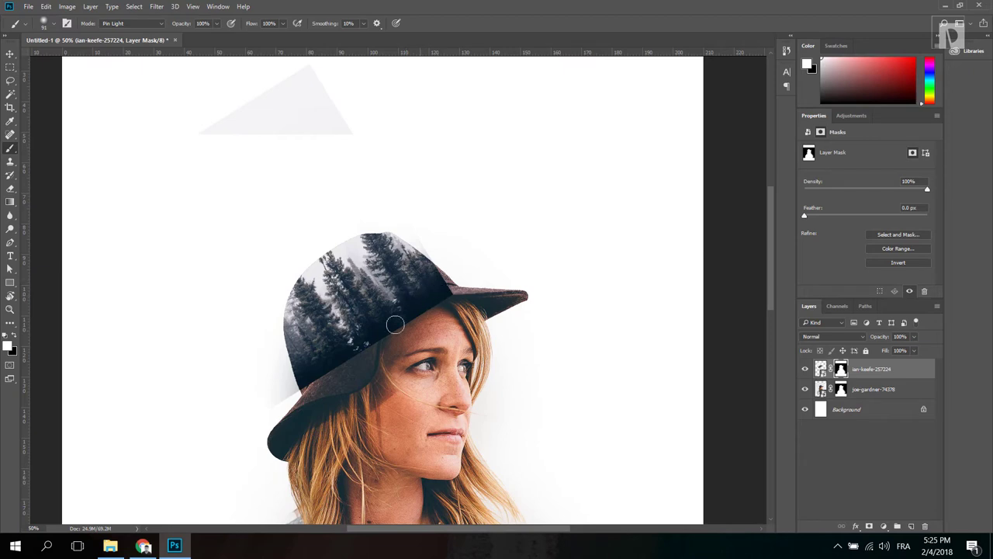
pyautogui.click(14, 338)
pyautogui.moveTo(291, 390); pyautogui.dragTo(488, 288)
pyautogui.press(']')
pyautogui.press(']')
pyautogui.press(']')
pyautogui.press(']')
pyautogui.press(']')
pyautogui.press(']')
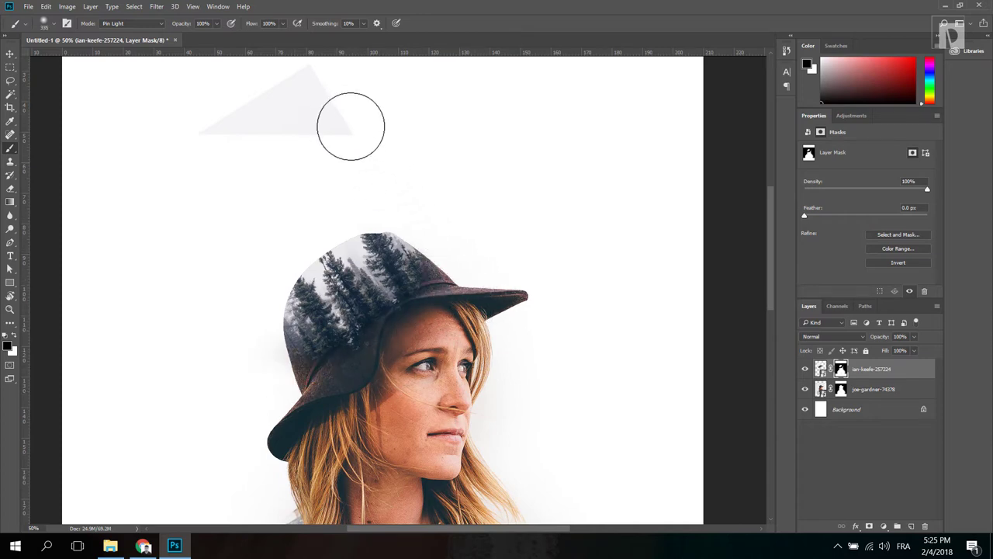
pyautogui.moveTo(350, 124)
pyautogui.mouseDown()
pyautogui.moveTo(266, 78)
pyautogui.moveTo(272, 120)
pyautogui.moveTo(230, 150)
pyautogui.mouseUp()
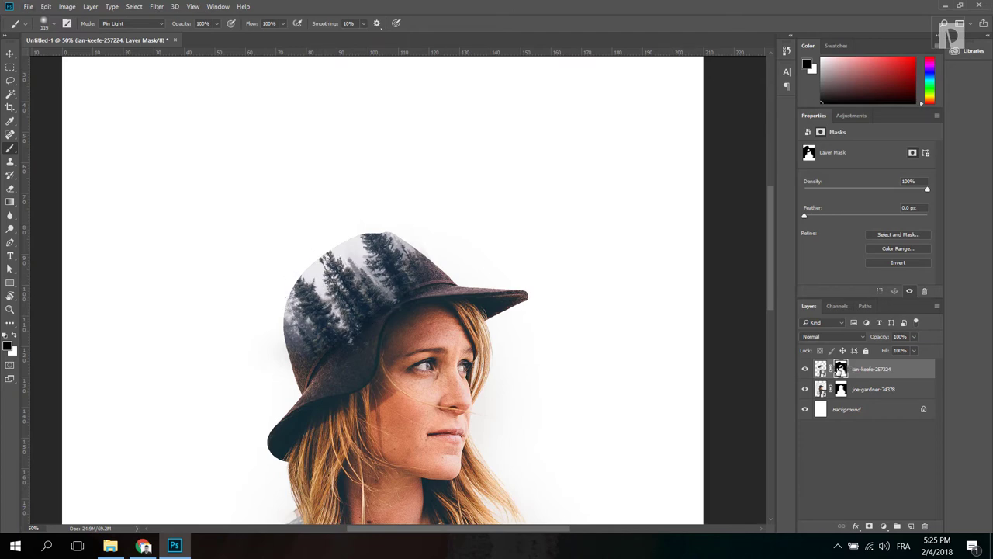
# Paint white on the mask to reveal treetops above the hat's crown, then zoom out.
pyautogui.click(14, 336)
pyautogui.moveTo(299, 285)
pyautogui.mouseDown()
pyautogui.moveTo(289, 264)
pyautogui.moveTo(299, 320)
pyautogui.moveTo(302, 273)
pyautogui.moveTo(347, 218)
pyautogui.mouseUp()
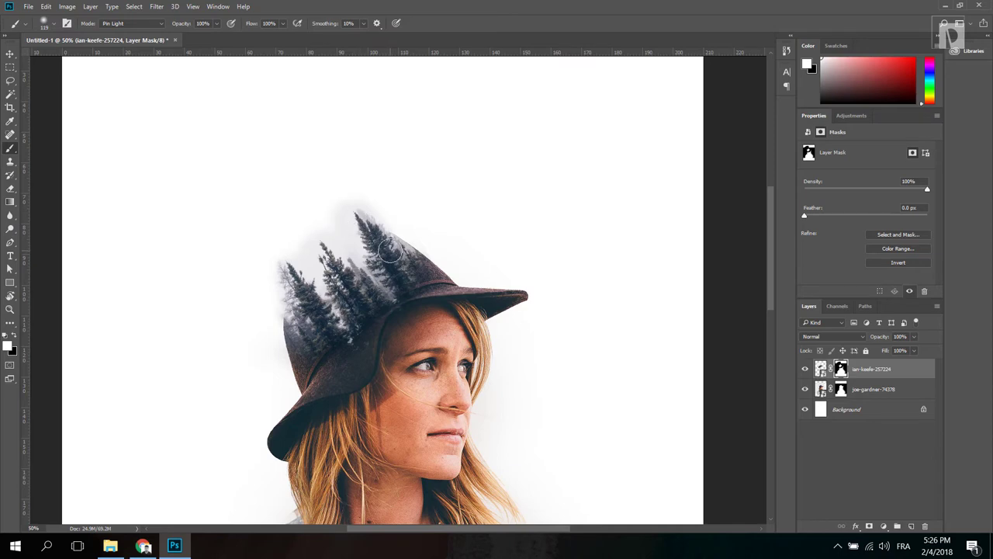
pyautogui.click(10, 53)
pyautogui.hotkey('ctrl', '-')
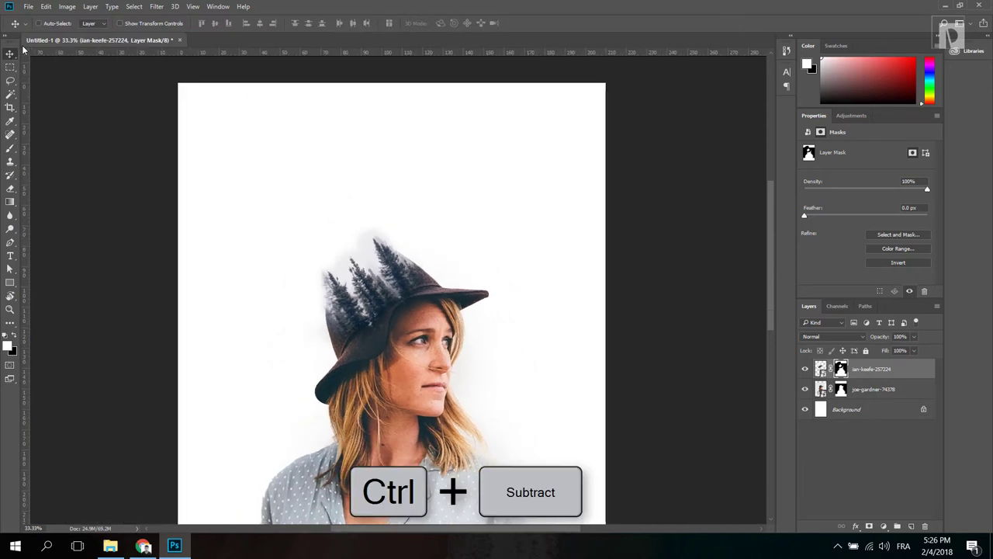
pyautogui.hotkey('ctrl', '-')
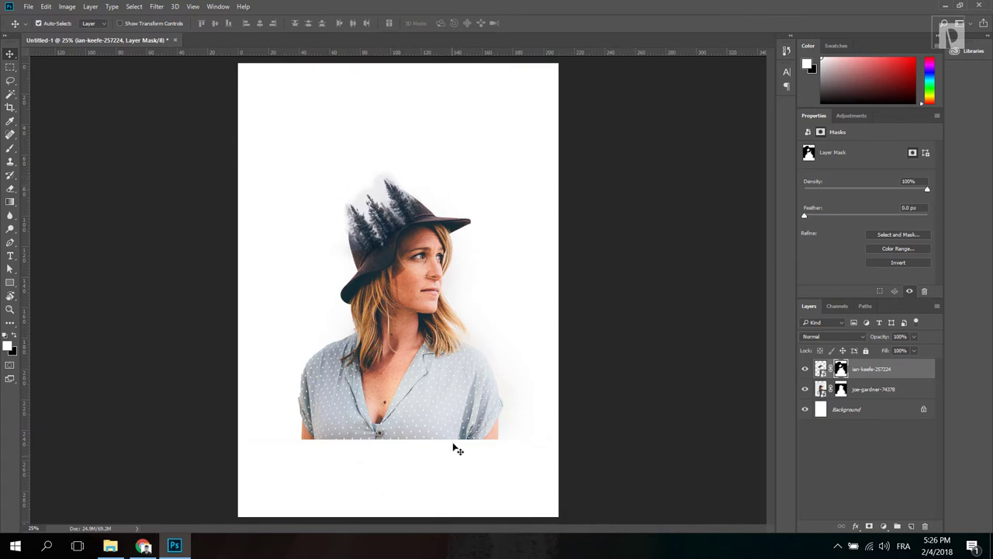
# Add a layer above the Background and draw a rectangle covering the whole poster.
pyautogui.click(889, 416)
pyautogui.click(911, 526)
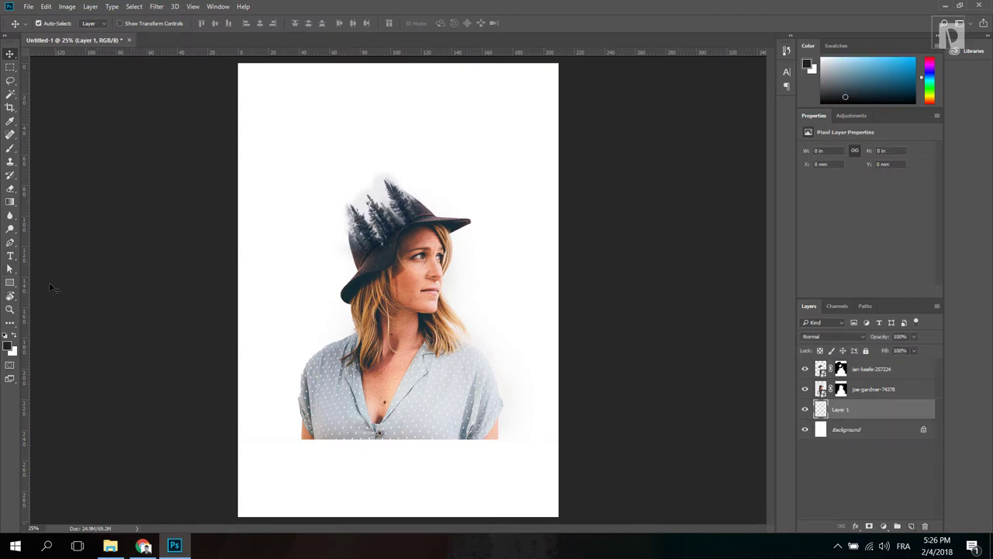
pyautogui.click(10, 283)
pyautogui.moveTo(227, 60); pyautogui.dragTo(565, 520)
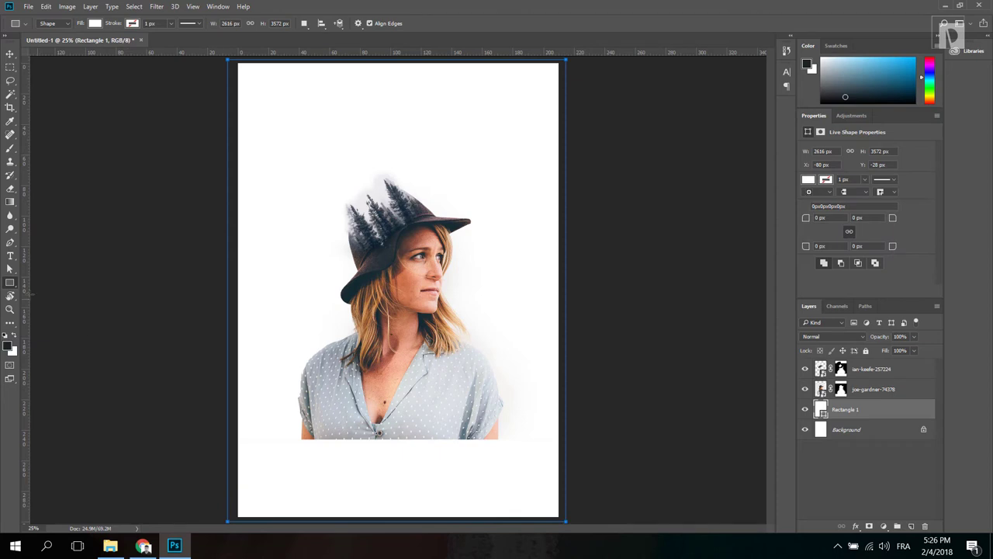
# Set Rectangle 1's fill colour to the muted peach #e4cbb3.
pyautogui.doubleClick(822, 411)
pyautogui.moveTo(476, 115); pyautogui.dragTo(645, 140)
pyautogui.click(423, 285)
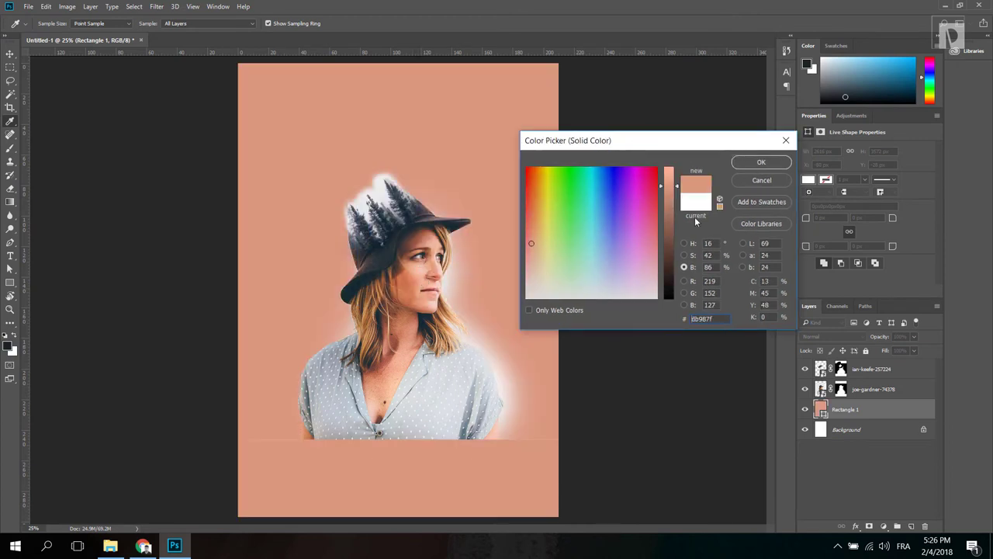
pyautogui.click(669, 174)
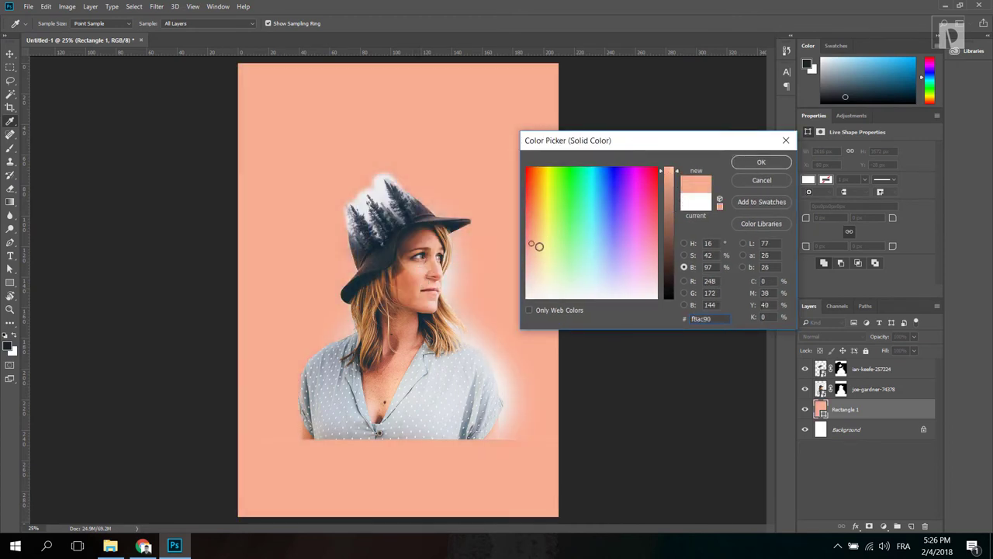
pyautogui.click(526, 267)
pyautogui.moveTo(524, 267)
pyautogui.mouseDown()
pyautogui.moveTo(548, 272)
pyautogui.moveTo(535, 269)
pyautogui.mouseUp()
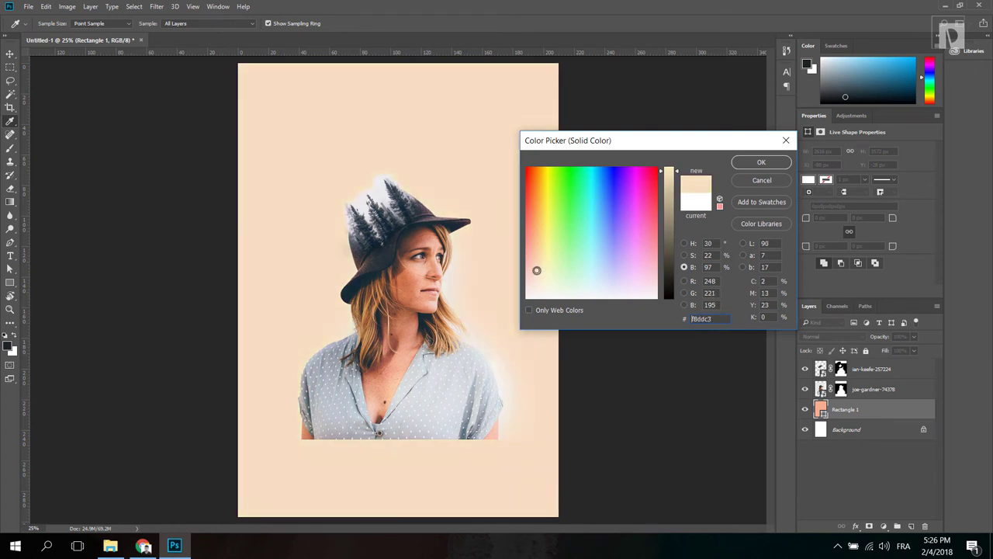
pyautogui.click(672, 183)
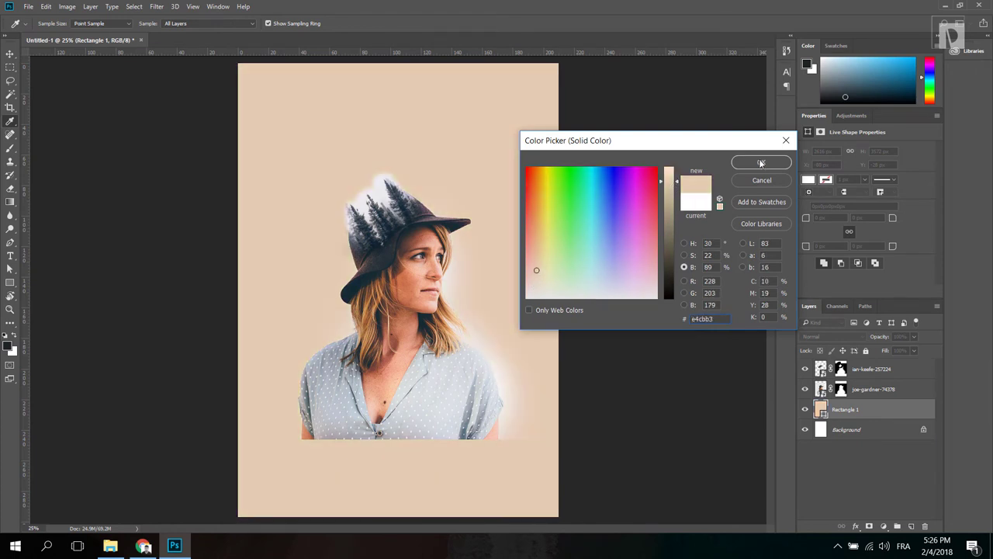
pyautogui.click(757, 161)
pyautogui.click(11, 53)
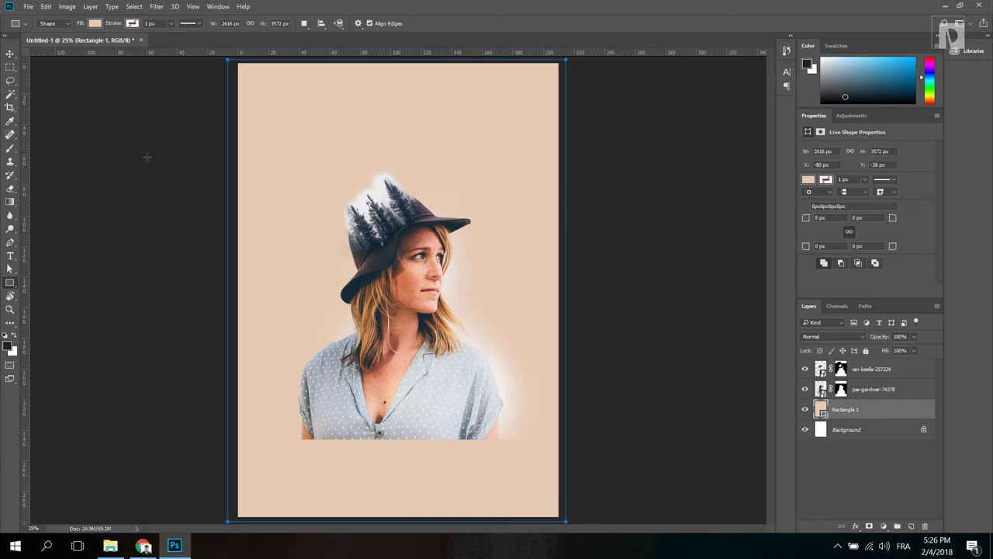
# Toggle the forest layer's visibility to compare the hat with and without the trees.
pyautogui.click(872, 388)
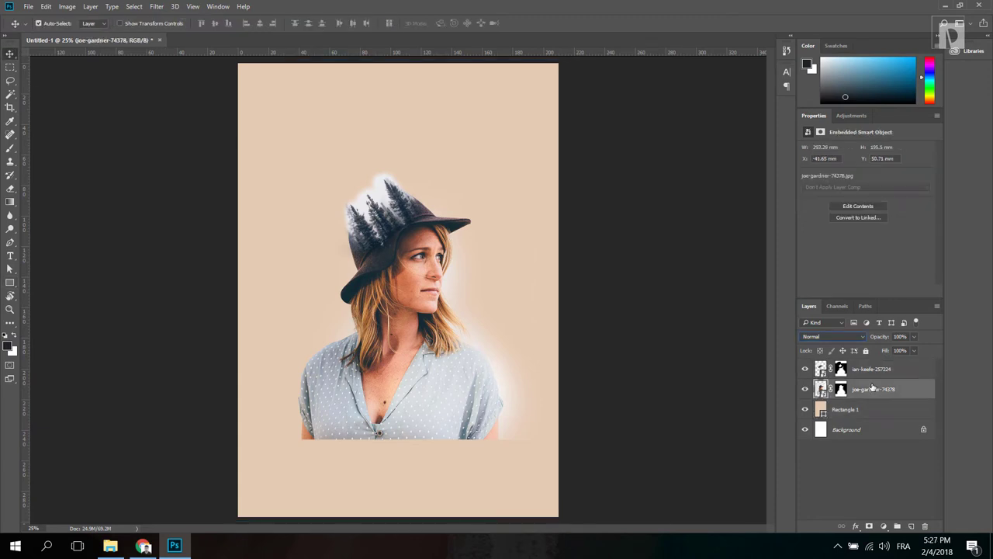
pyautogui.click(805, 369)
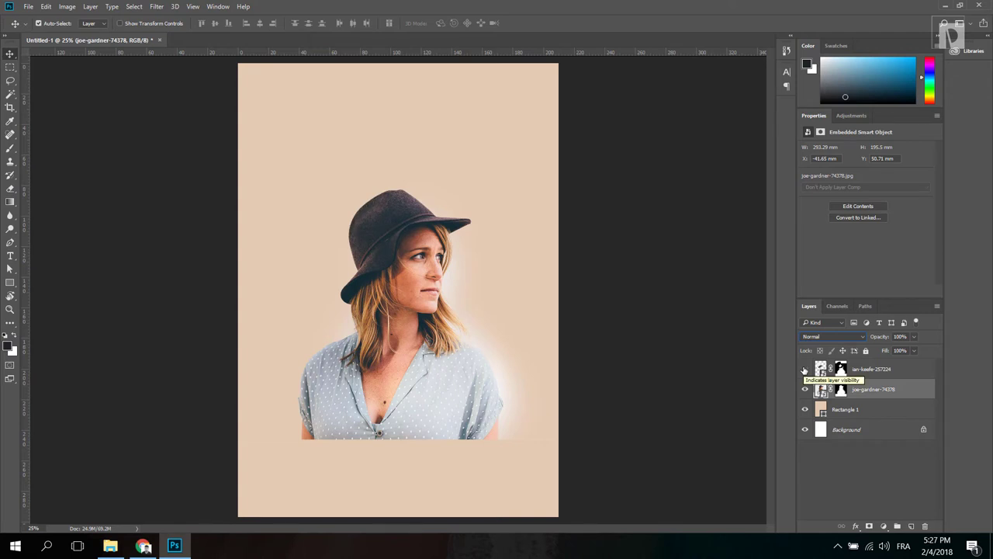
pyautogui.click(804, 369)
pyautogui.click(814, 337)
pyautogui.click(816, 336)
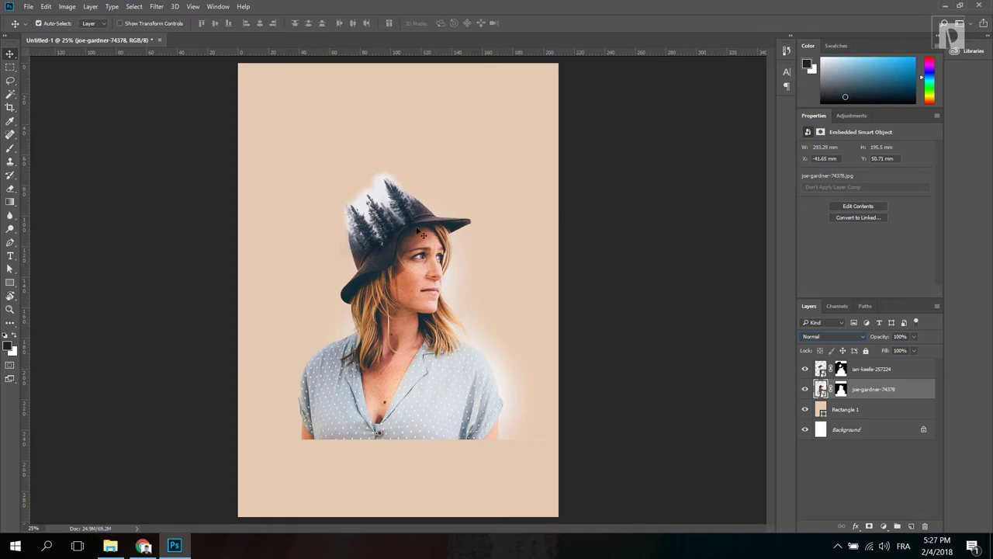
# Set the ian-keefe-257224 forest layer's blend mode to Linear Burn.
pyautogui.click(860, 368)
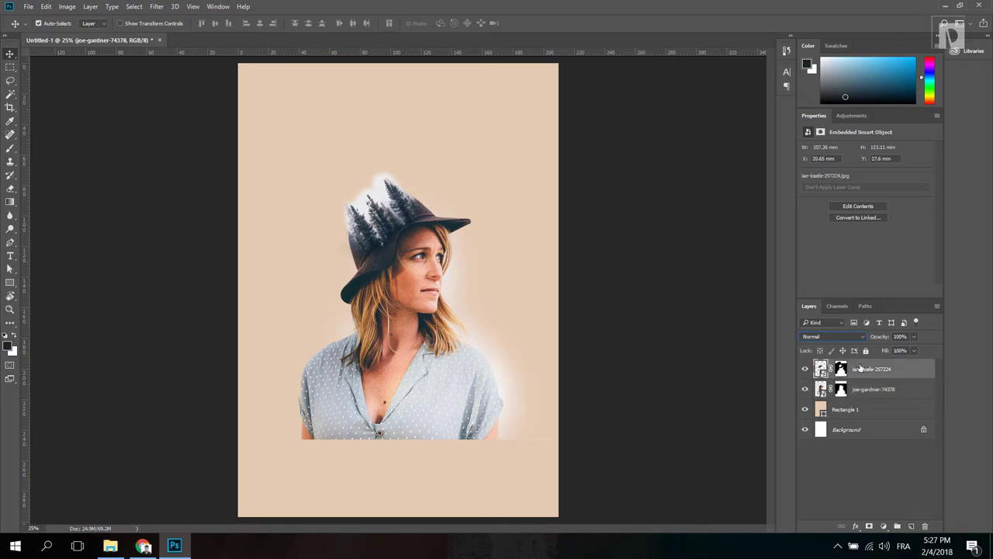
pyautogui.click(815, 337)
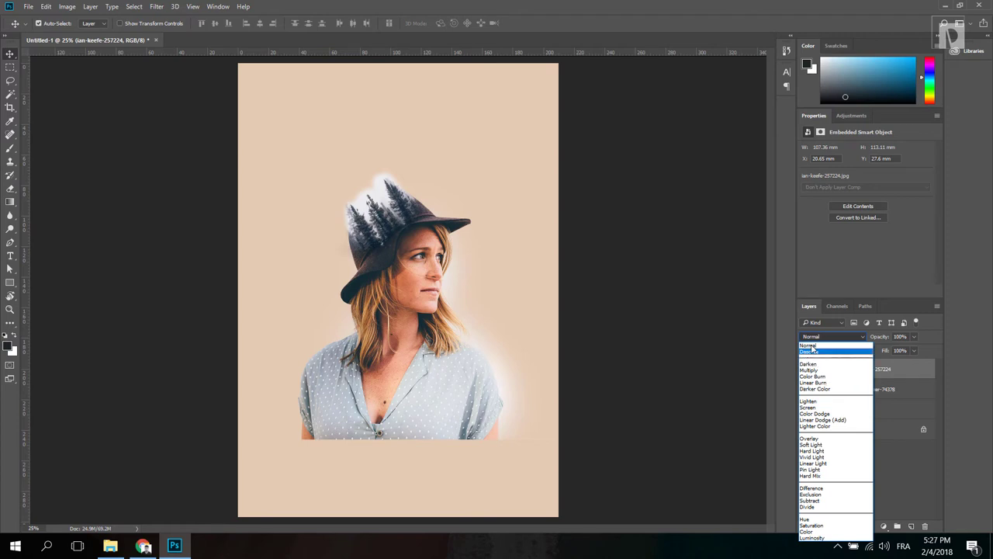
pyautogui.click(812, 337)
pyautogui.click(815, 337)
pyautogui.click(816, 363)
pyautogui.scroll(-3, 819, 342)
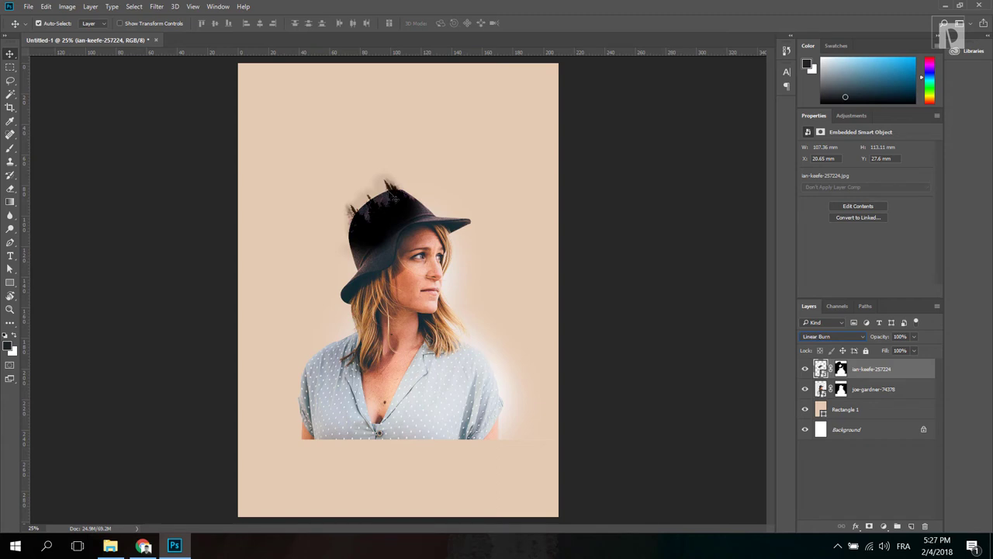
pyautogui.click(841, 389)
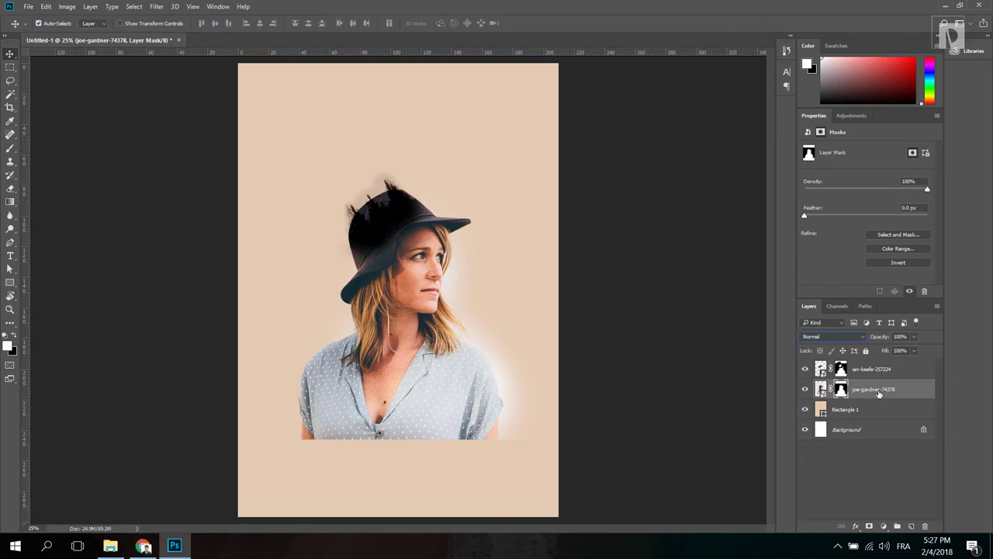
# Hide the forest layer and brush black over the hat top on the joe-gardner mask, then show the forest again.
pyautogui.press('b')
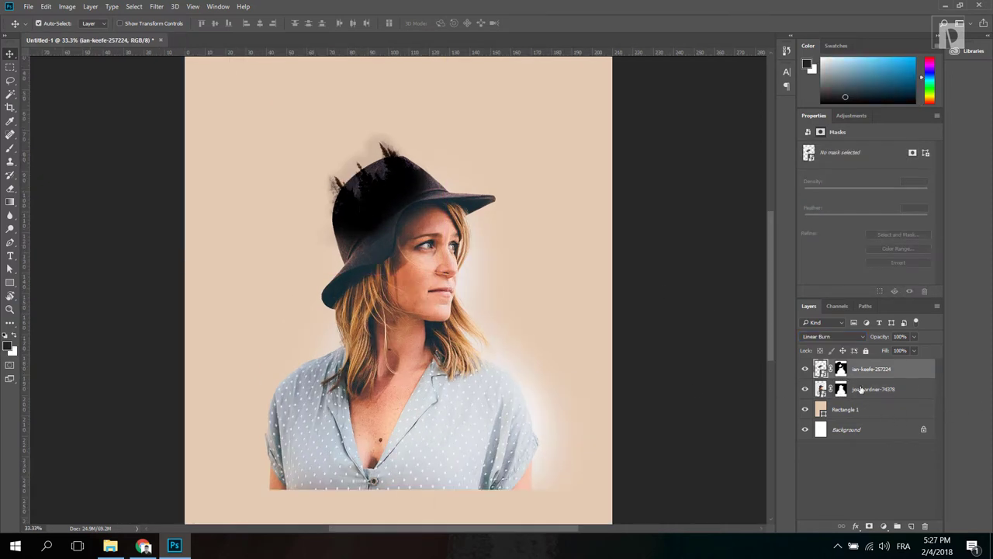
pyautogui.click(859, 390)
pyautogui.click(805, 368)
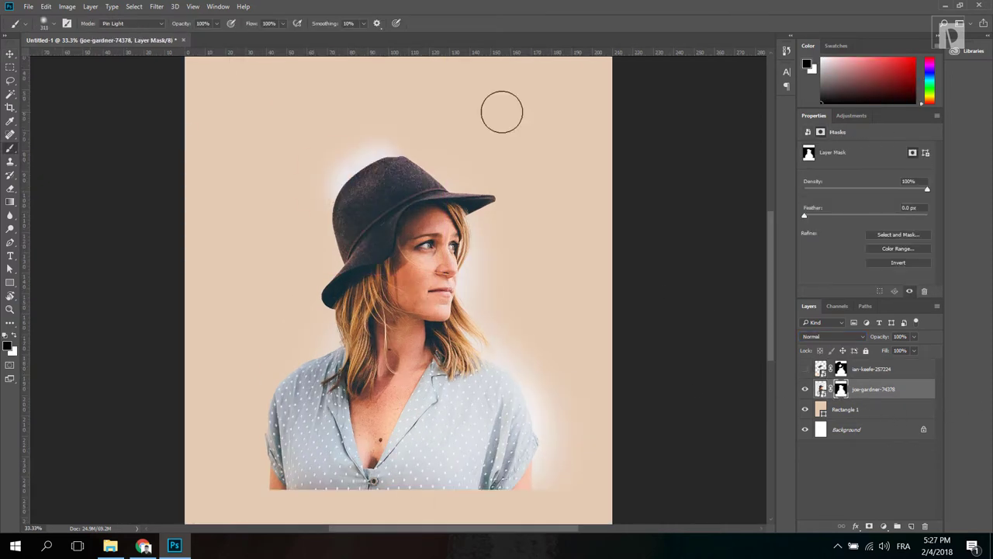
pyautogui.moveTo(353, 209)
pyautogui.mouseDown()
pyautogui.moveTo(372, 160)
pyautogui.moveTo(410, 171)
pyautogui.mouseUp()
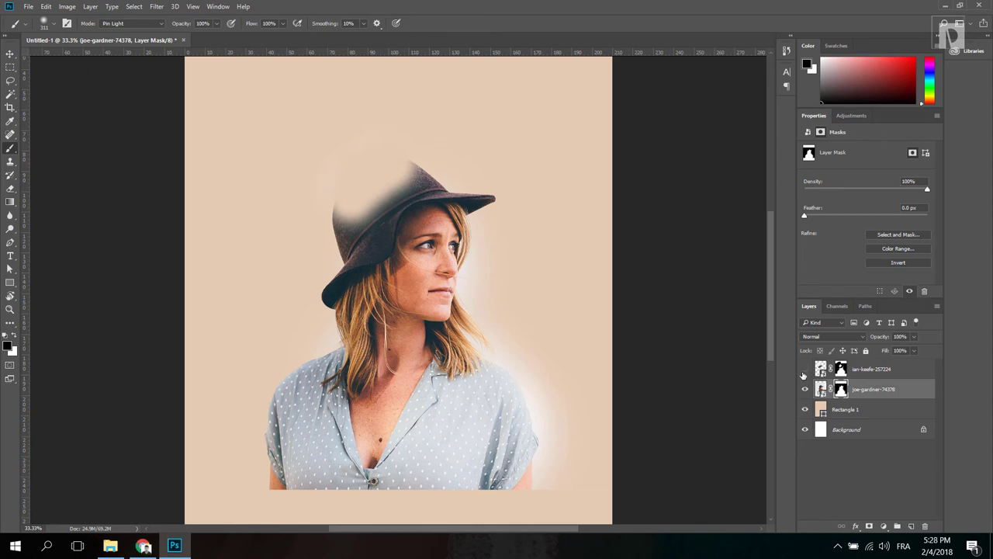
pyautogui.click(805, 369)
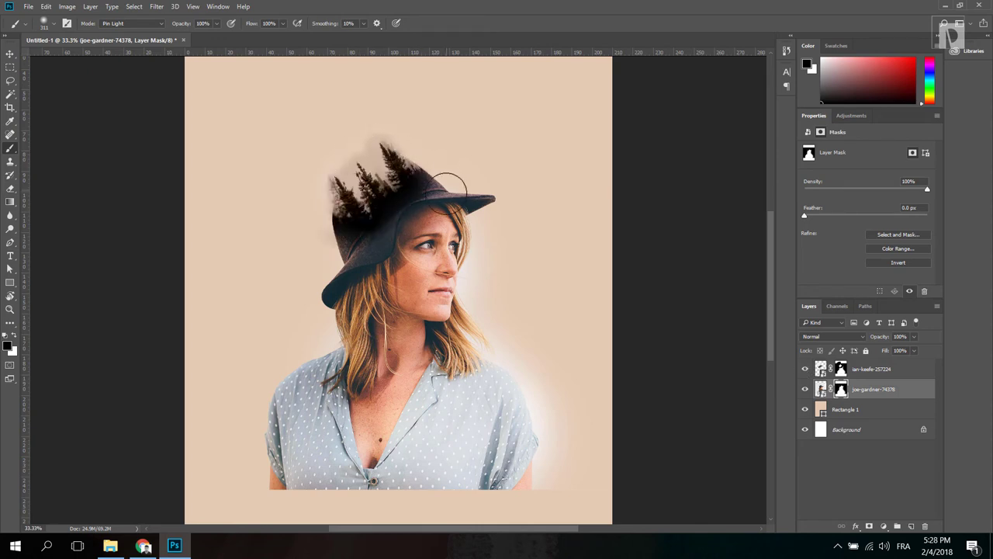
pyautogui.click(870, 370)
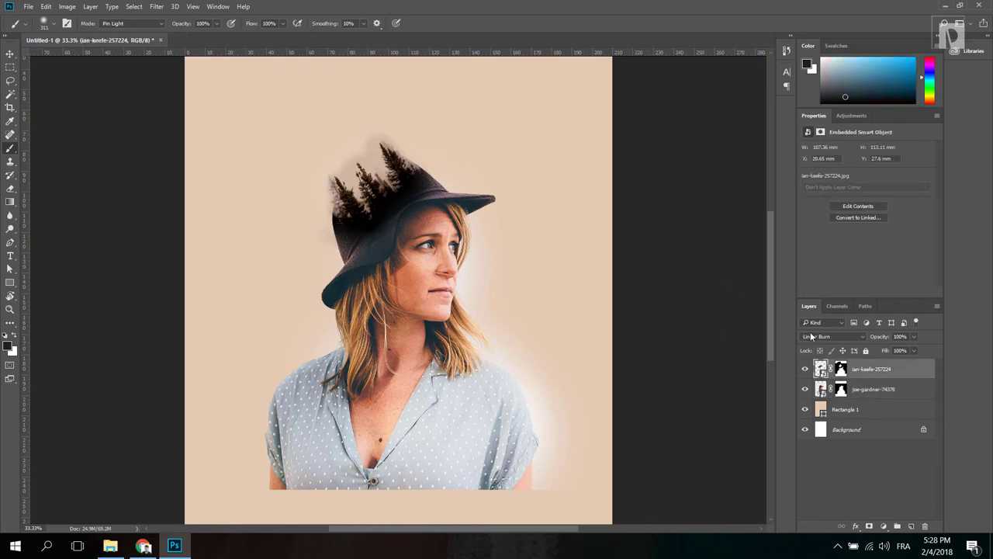
# Cycle the forest layer through several blend modes from the Layers dropdown.
pyautogui.click(811, 336)
pyautogui.click(815, 337)
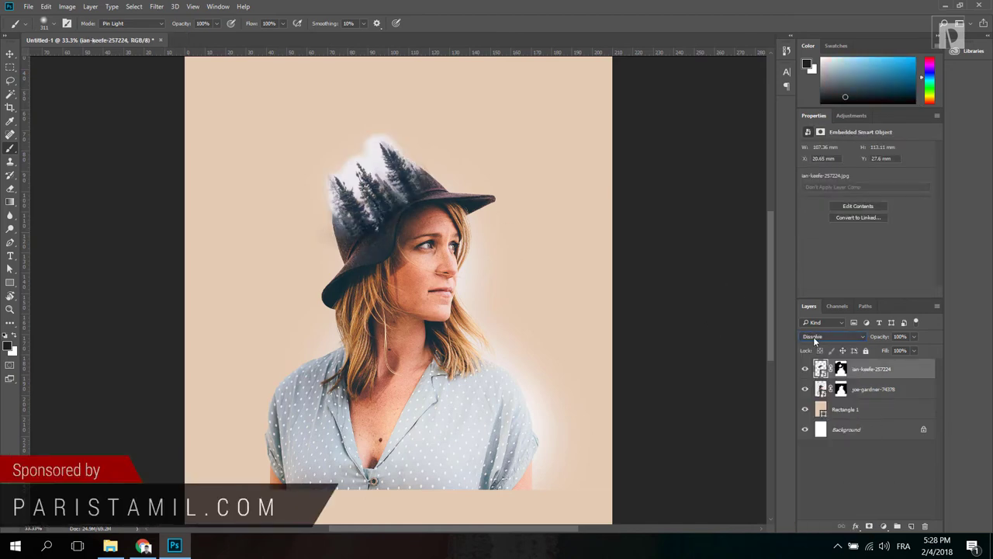
pyautogui.scroll(-1, 813, 336)
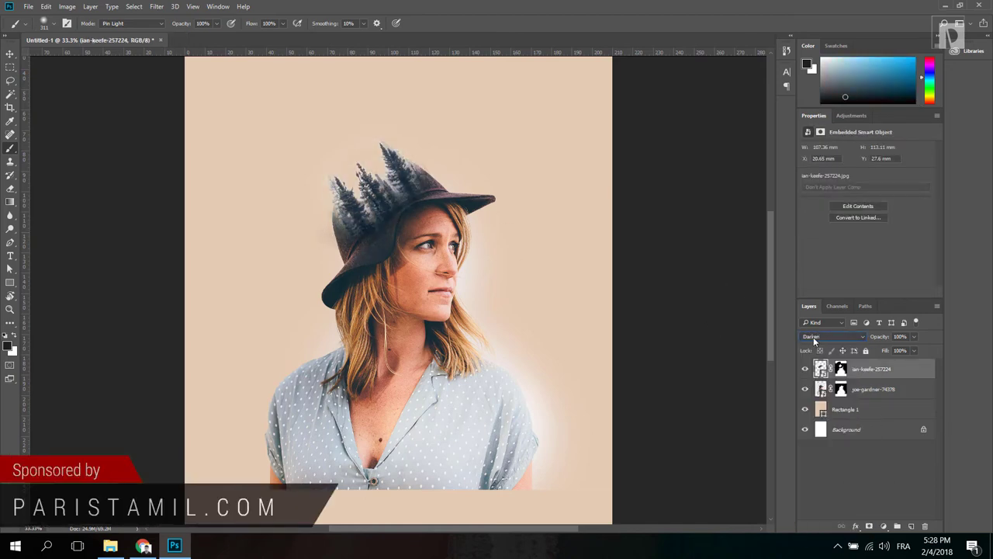
pyautogui.scroll(-1, 813, 336)
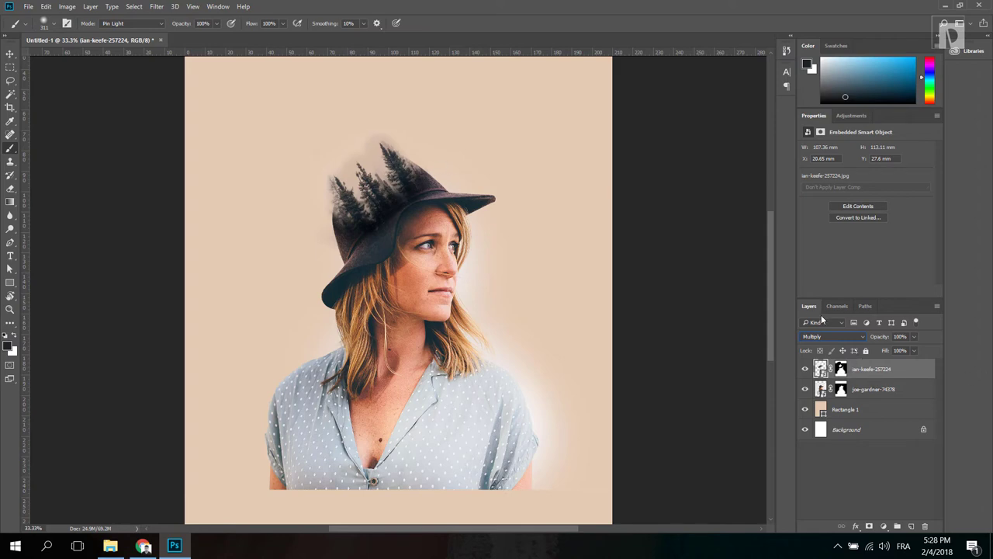
pyautogui.scroll(-4, 824, 337)
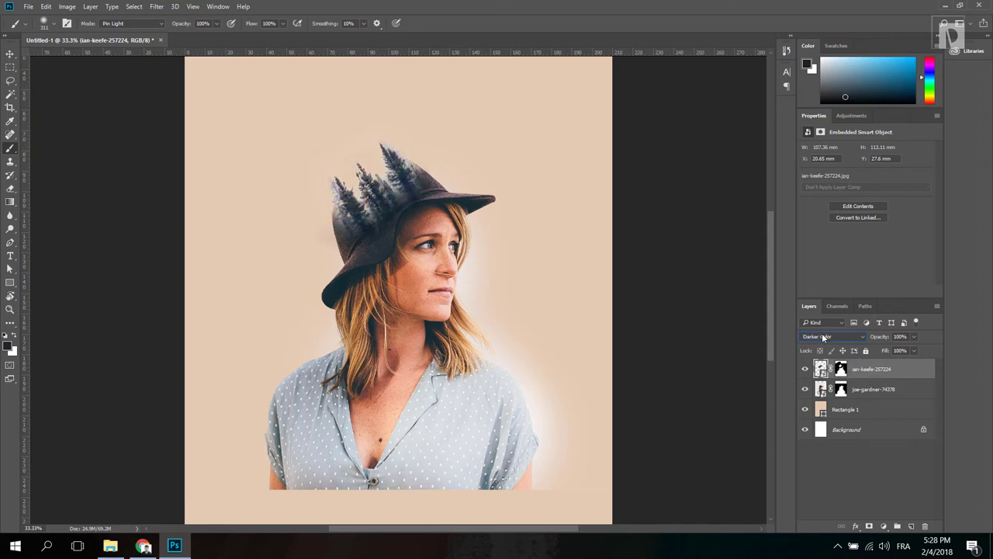
pyautogui.scroll(-4, 821, 334)
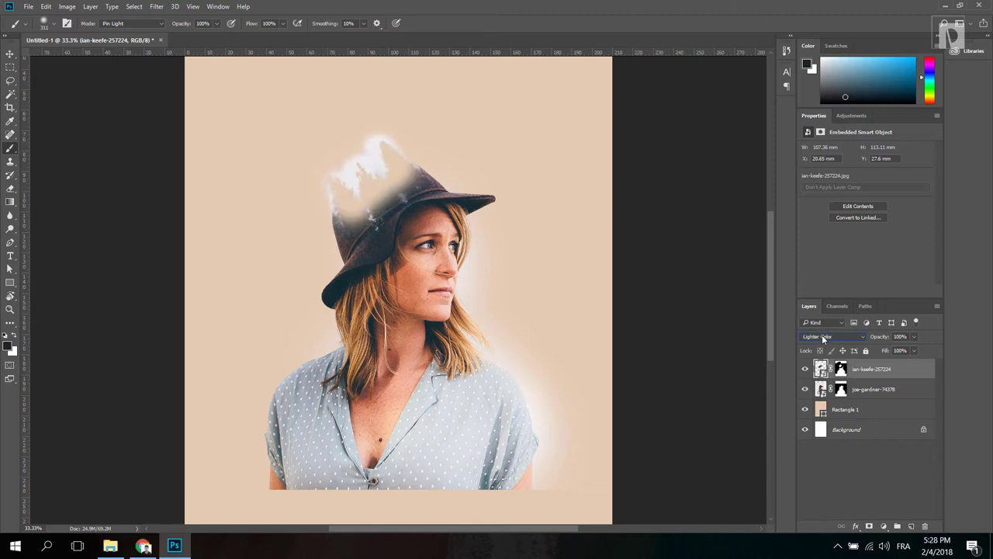
pyautogui.scroll(6, 821, 336)
pyautogui.scroll(-5, 825, 336)
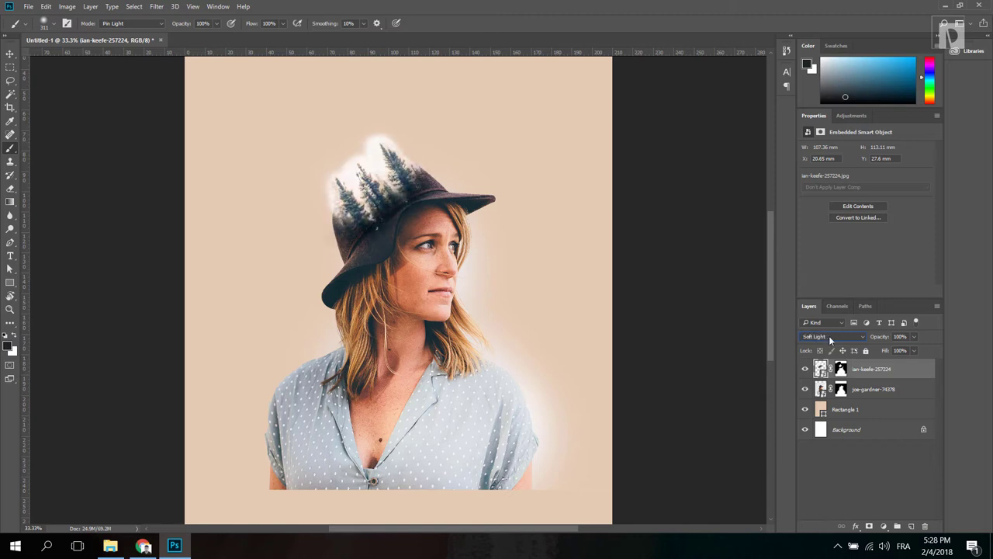
# Try Darken on the forest layer, then settle on Multiply.
pyautogui.click(829, 335)
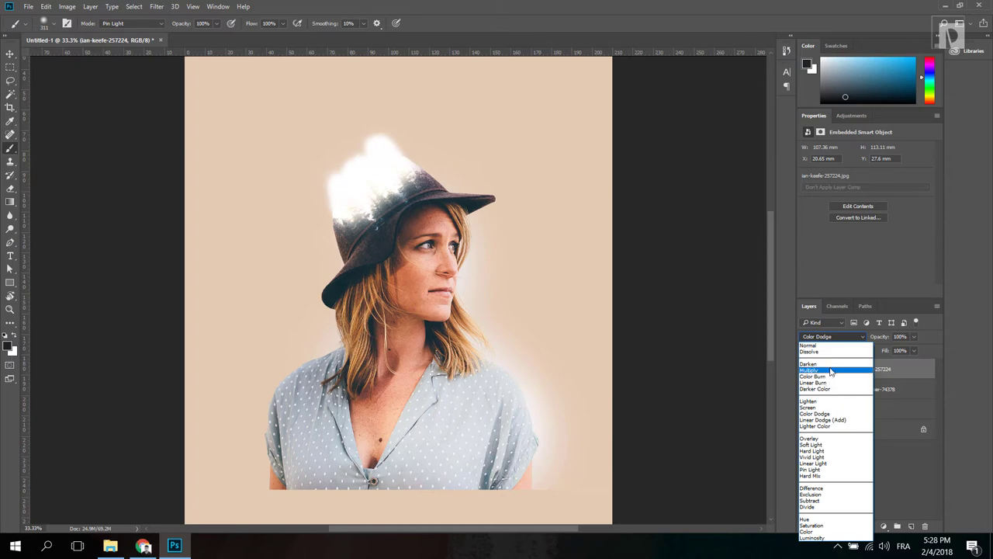
pyautogui.click(831, 370)
pyautogui.click(830, 338)
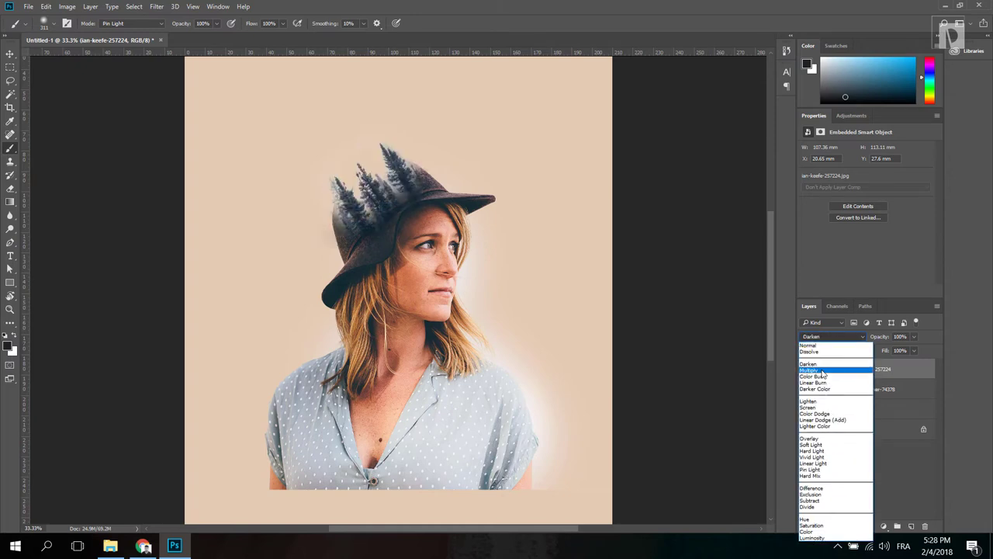
pyautogui.click(853, 378)
pyautogui.click(873, 389)
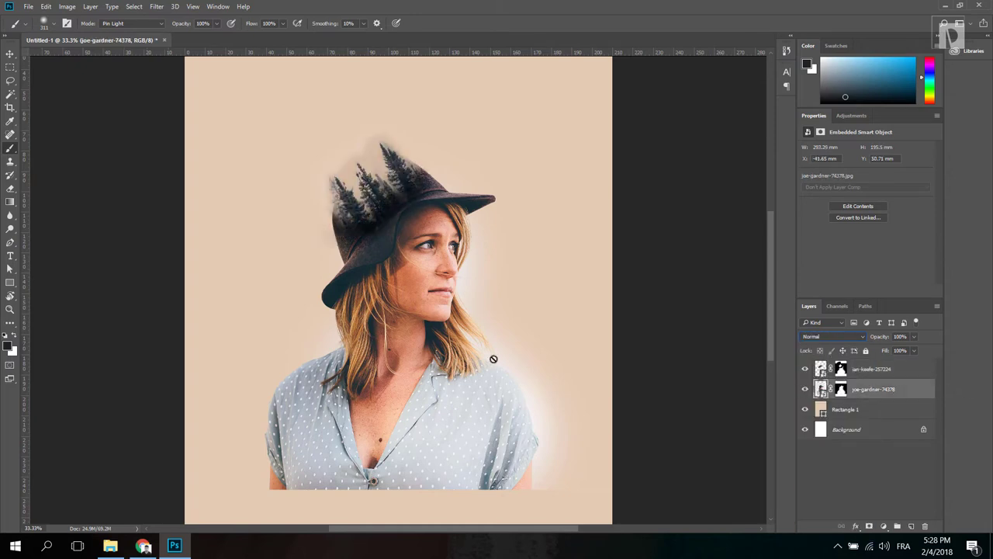
# Try several blend modes on the joe-gardner woman layer and settle on Multiply.
pyautogui.click(835, 335)
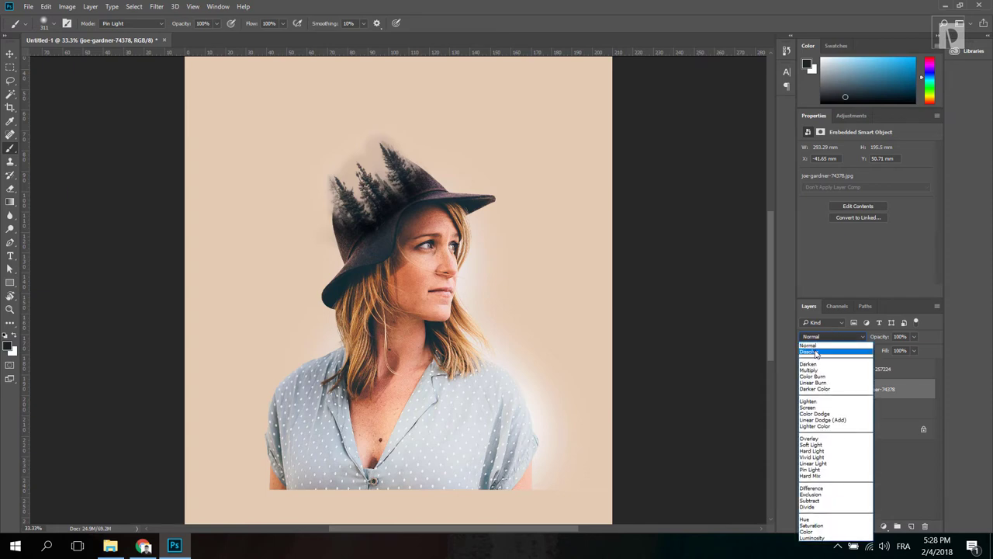
pyautogui.click(813, 341)
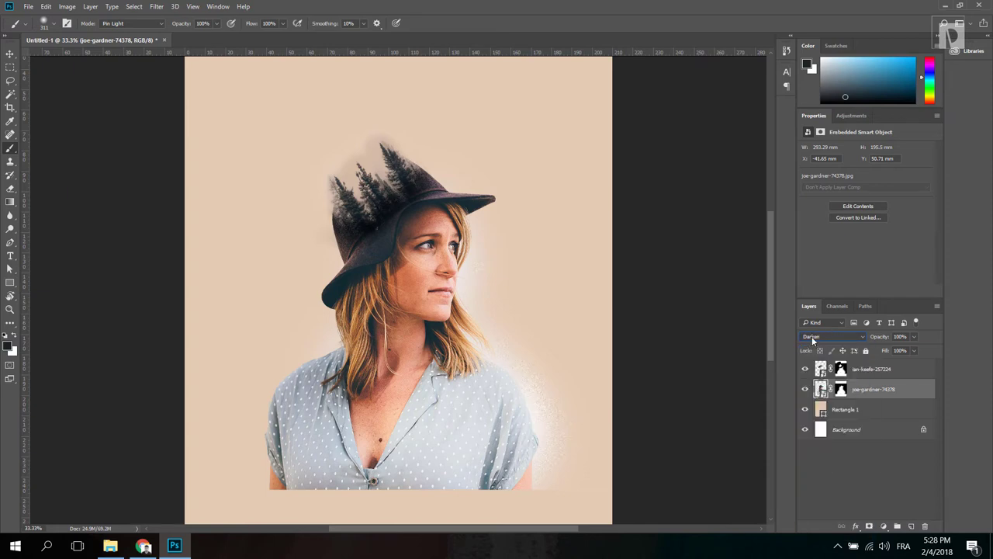
pyautogui.scroll(-3, 812, 336)
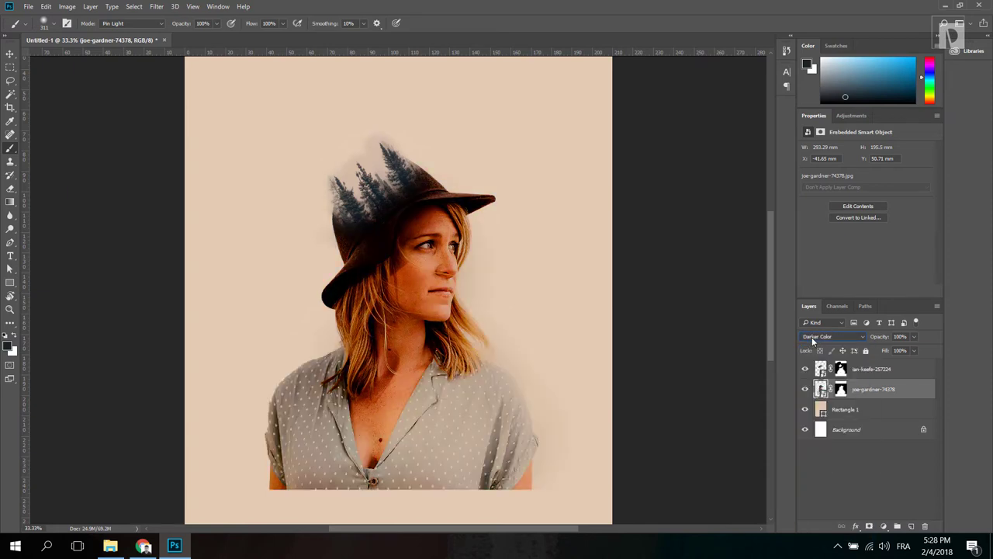
pyautogui.scroll(-1, 812, 337)
pyautogui.scroll(-2, 812, 337)
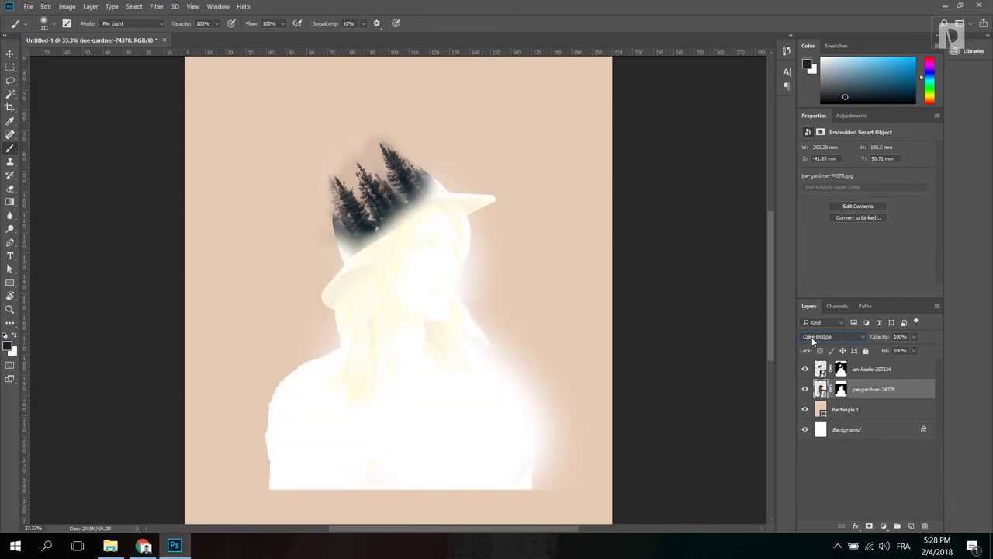
pyautogui.scroll(6, 812, 336)
pyautogui.scroll(-1, 812, 336)
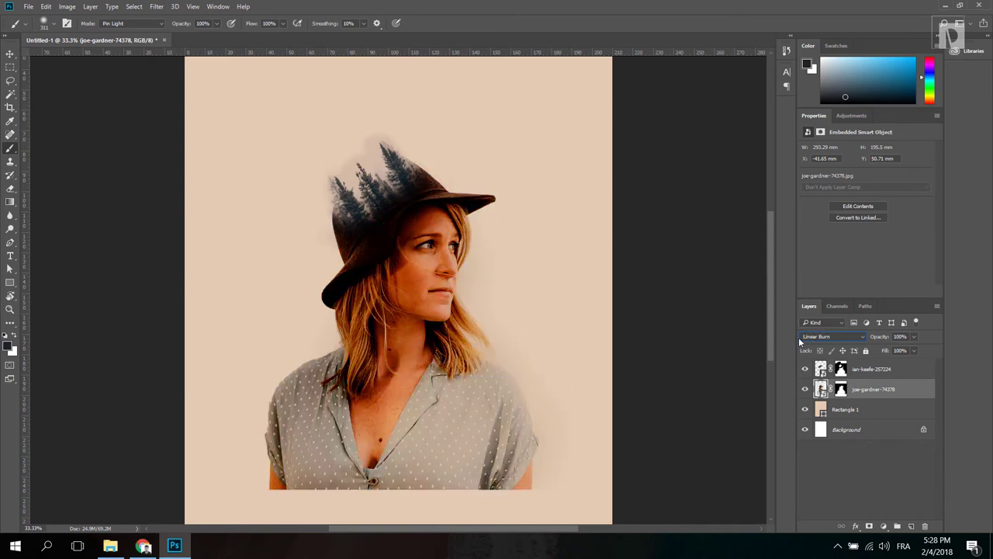
pyautogui.scroll(-1, 821, 336)
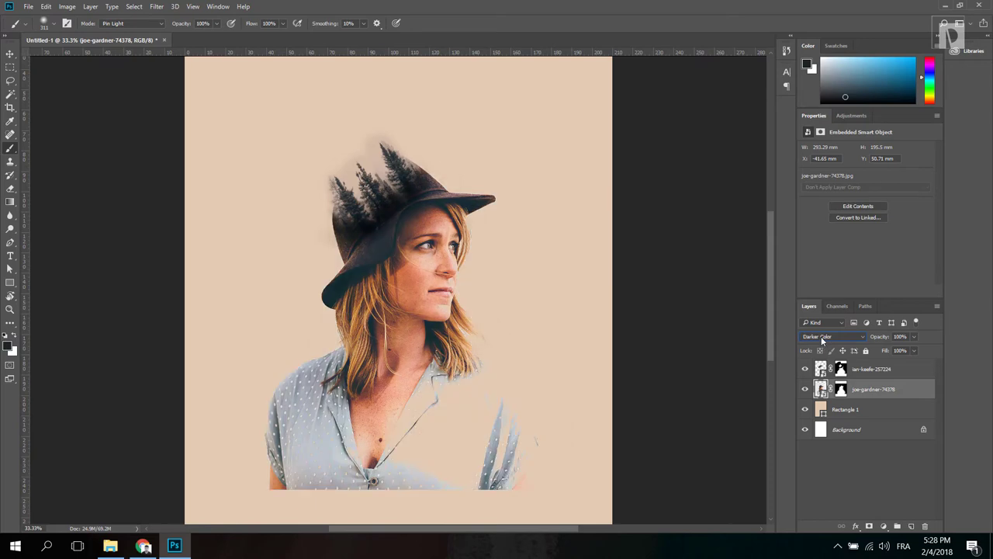
pyautogui.click(821, 336)
pyautogui.click(816, 373)
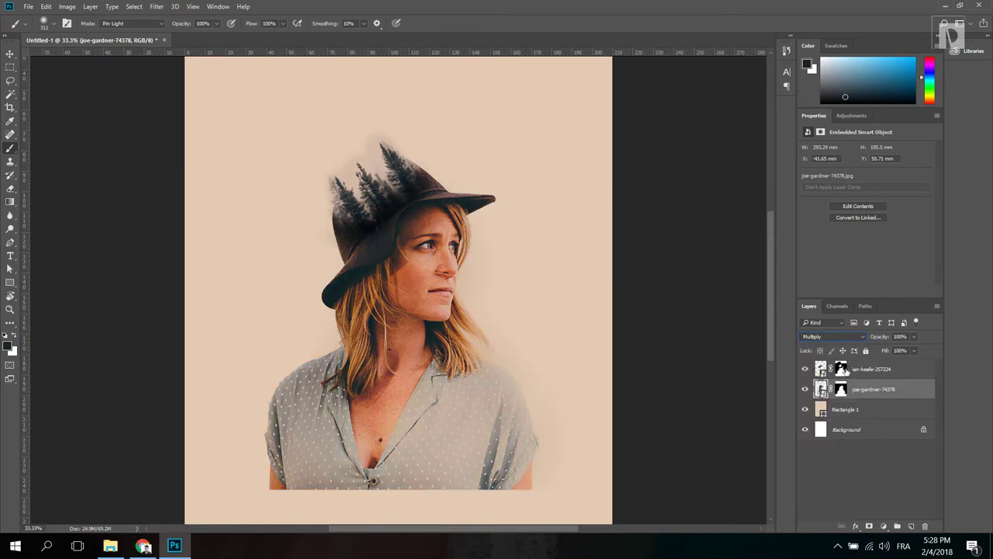
pyautogui.click(841, 369)
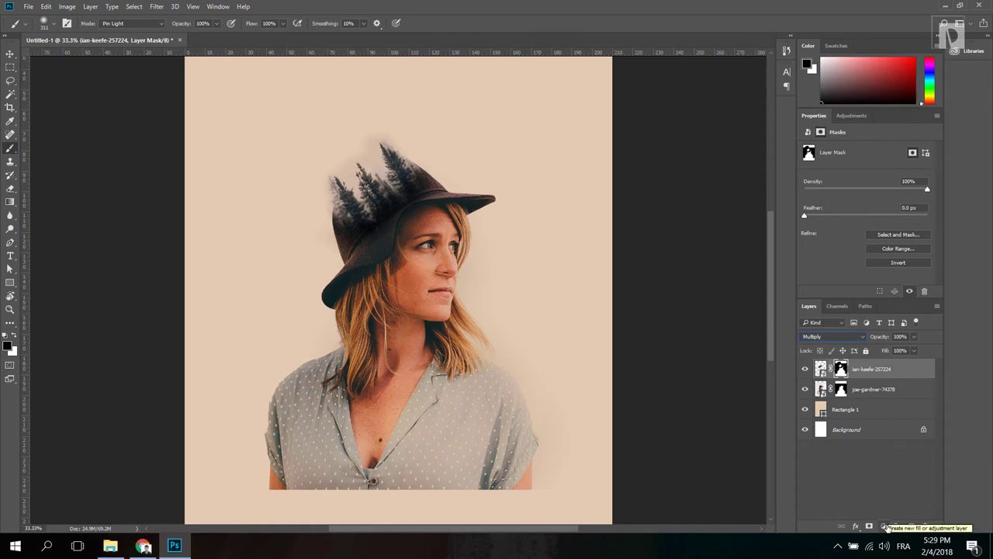
# Add a Levels adjustment layer with the white input lowered to 200.
pyautogui.click(883, 527)
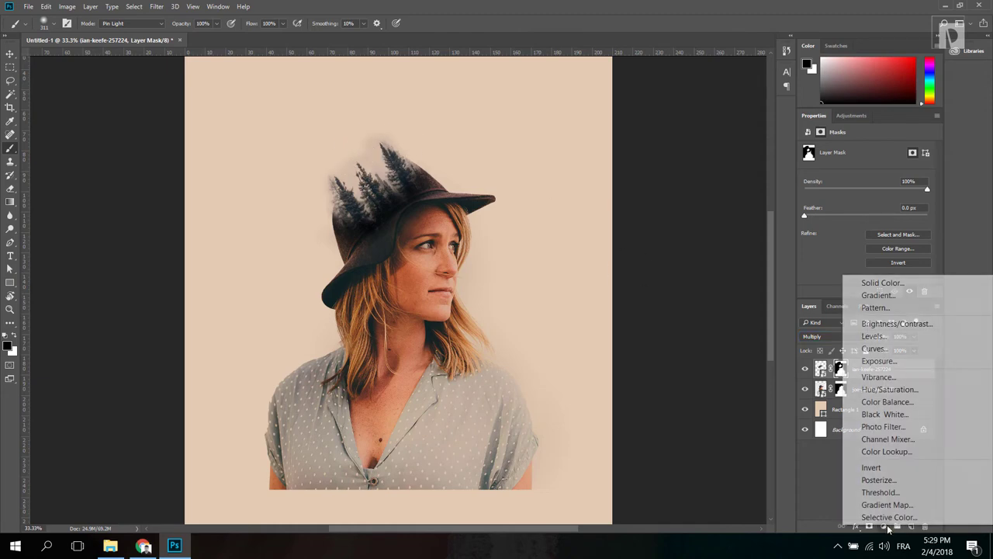
pyautogui.click(911, 337)
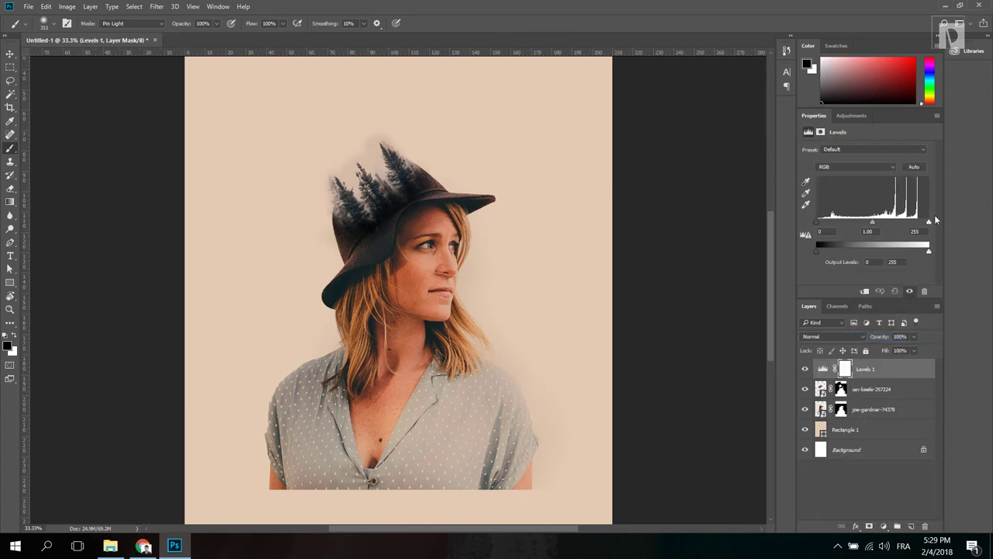
pyautogui.moveTo(928, 225); pyautogui.dragTo(908, 225)
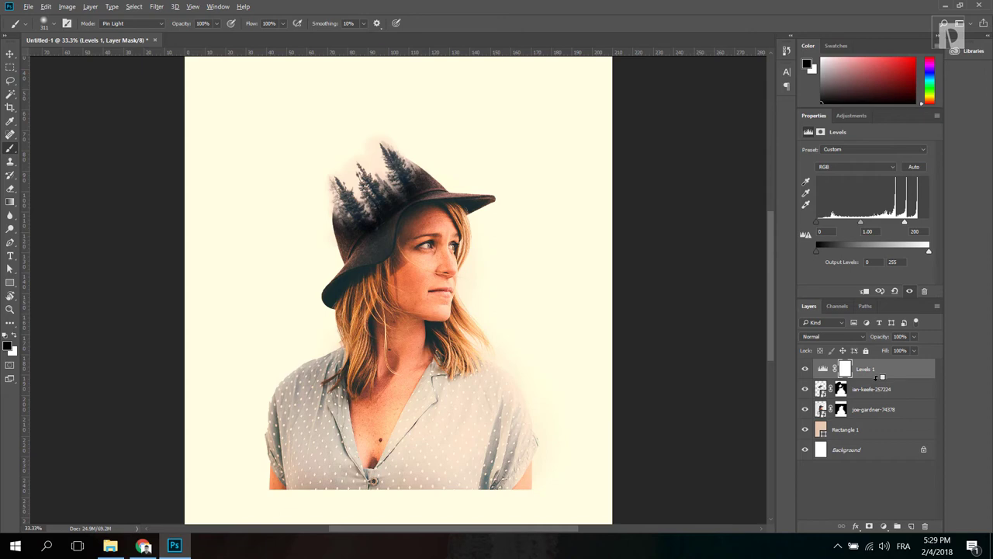
# Clip Levels 1 to the forest layer and zoom out to see the whole poster.
pyautogui.rightClick(902, 369)
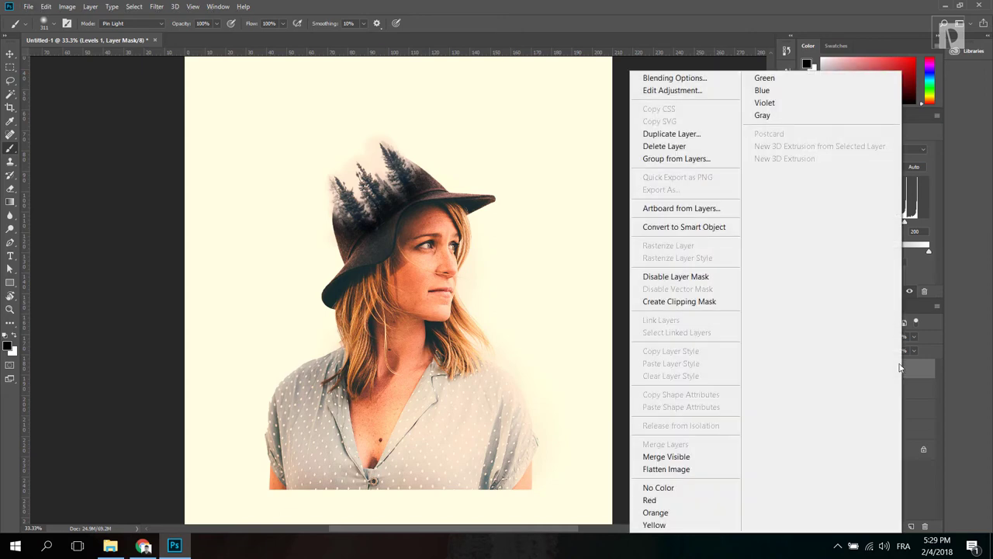
pyautogui.click(698, 303)
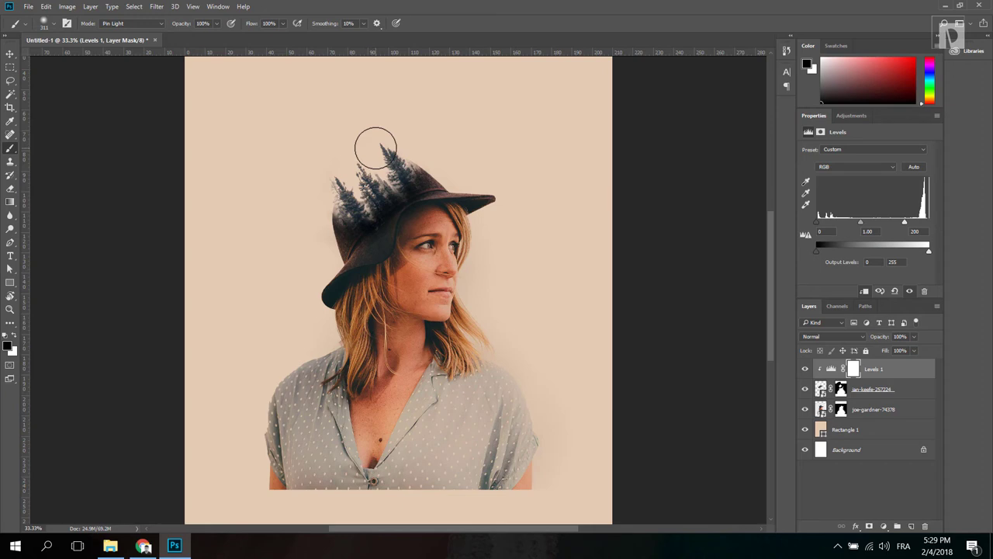
pyautogui.hotkey('ctrl', '-')
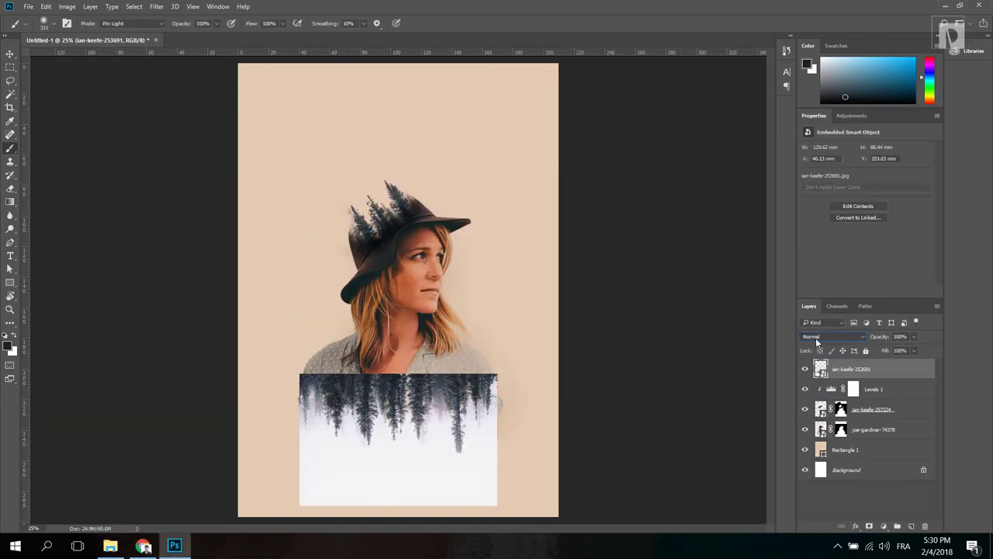
# Place the second forest image ian-keefe-253691, soften its edges on the mask and resize it around the shirt.
pyautogui.click(816, 336)
pyautogui.click(822, 380)
pyautogui.moveTo(532, 388)
pyautogui.mouseDown()
pyautogui.moveTo(293, 465)
pyautogui.moveTo(466, 337)
pyautogui.mouseUp()
pyautogui.press('Return')
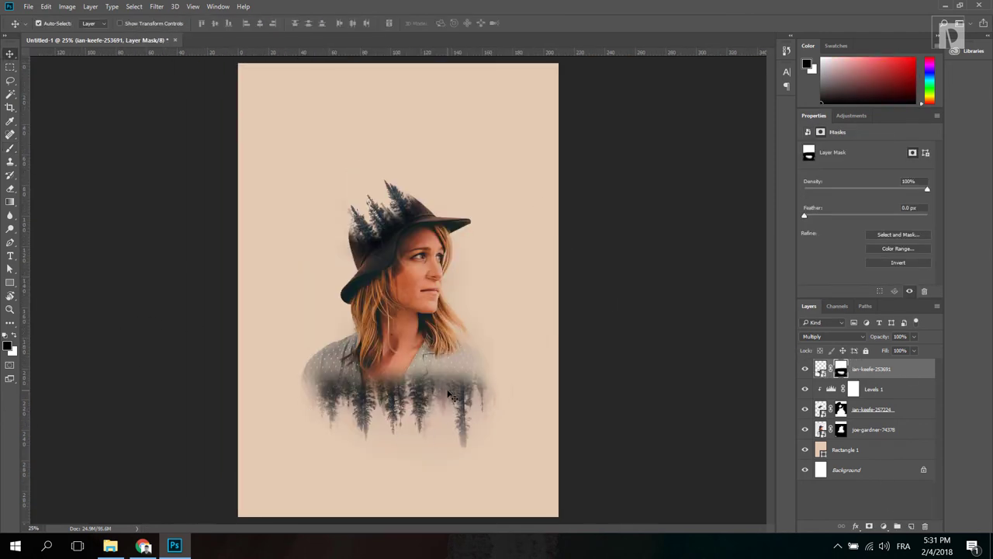
pyautogui.hotkey('ctrl', 't')
pyautogui.moveTo(284, 509); pyautogui.dragTo(281, 511)
pyautogui.press('Return')
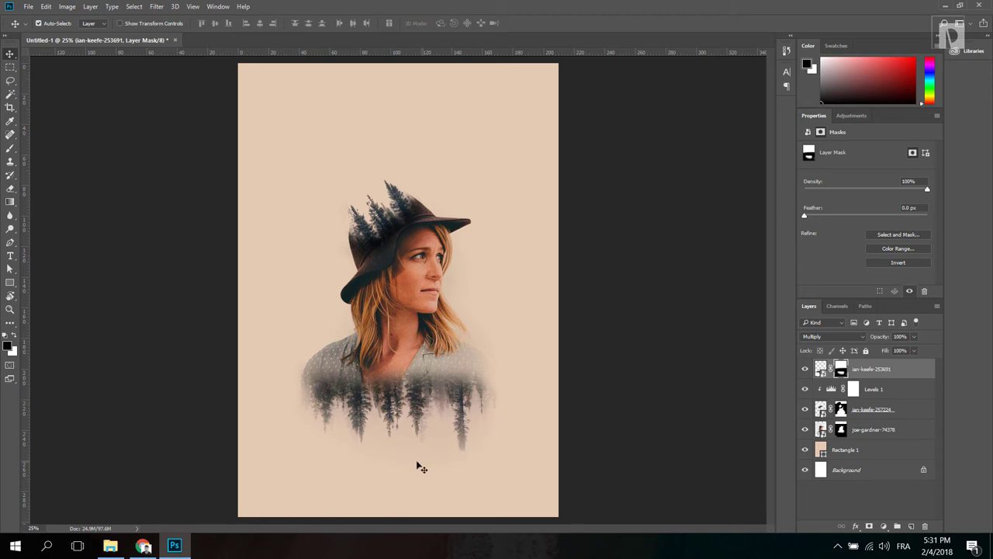
# Check the ian-keefe-253691 layer's blend mode, leaving it unchanged.
pyautogui.click(920, 392)
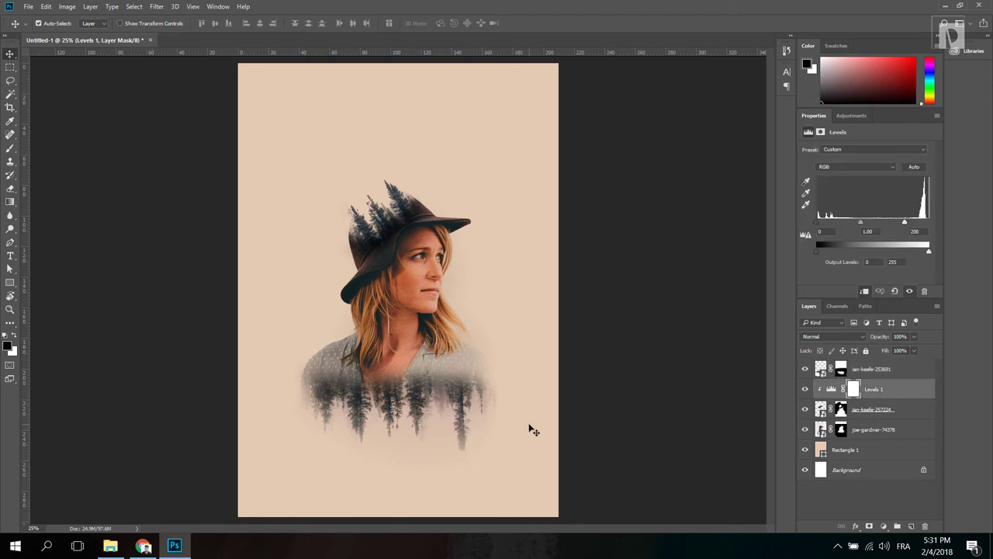
pyautogui.click(456, 402)
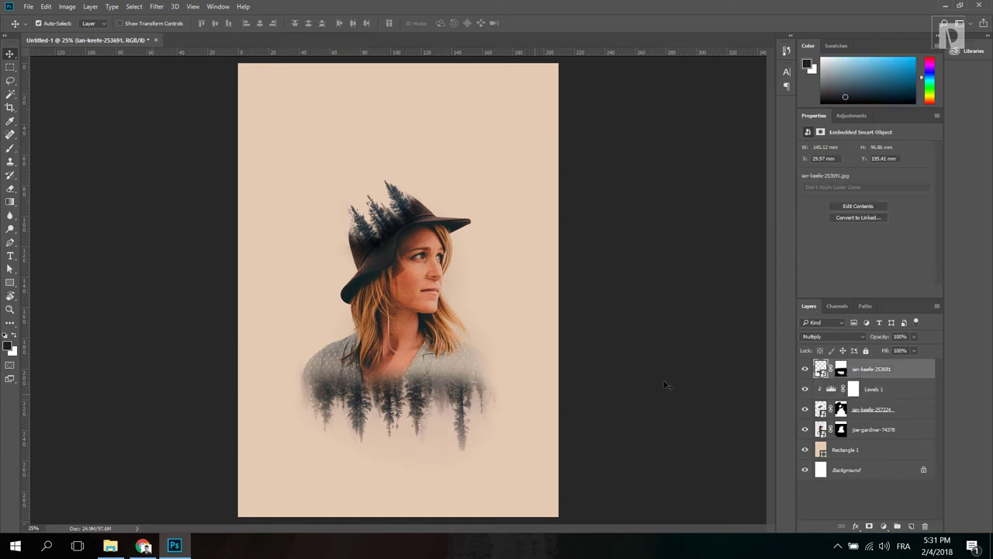
pyautogui.click(822, 339)
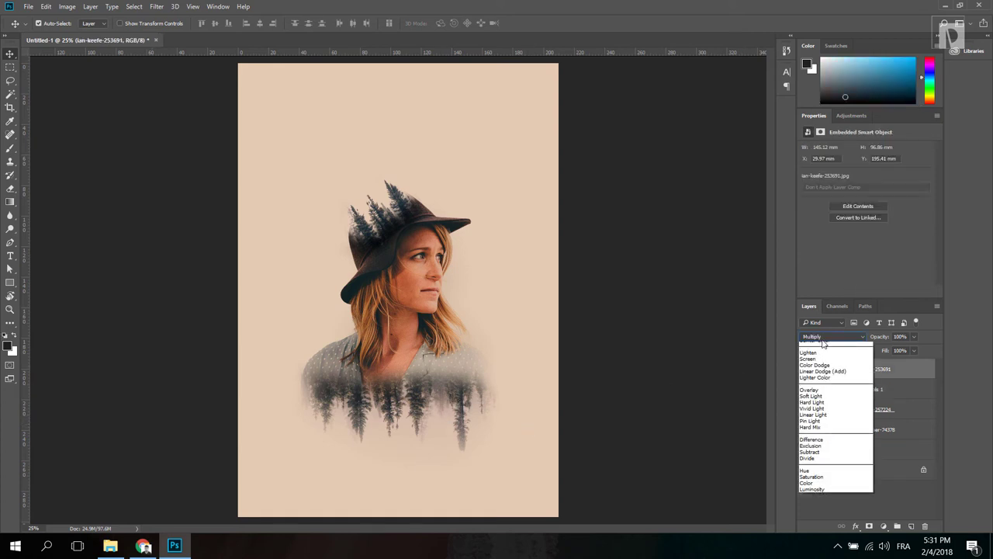
pyautogui.press('Escape')
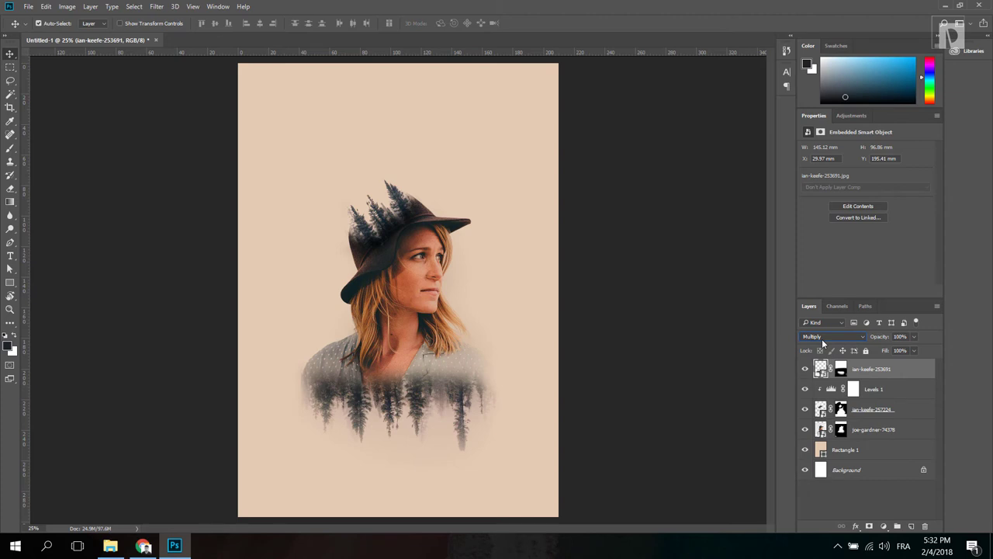
# Drag eder-pozo-perez-32854.jpg from the source folder onto the poster.
pyautogui.click(111, 548)
pyautogui.click(878, 203)
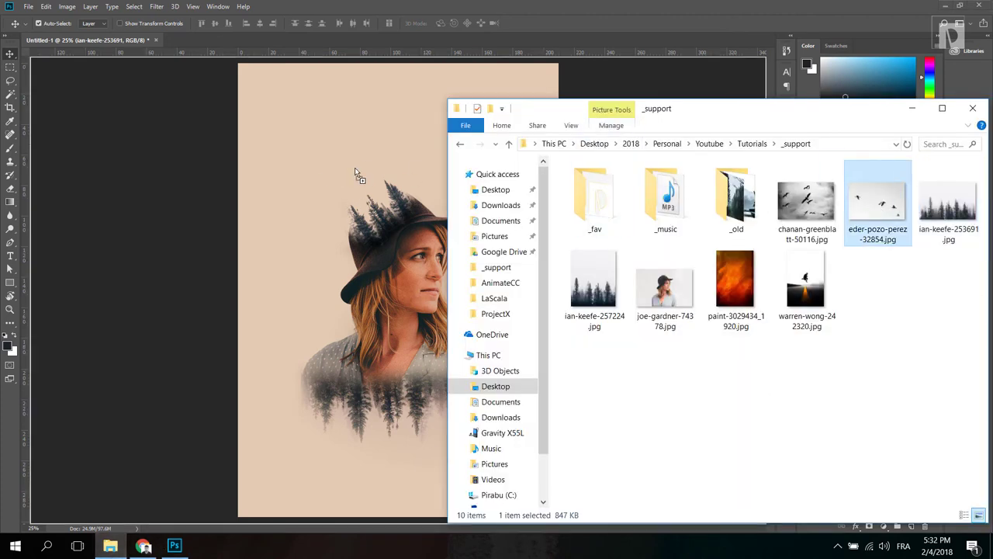
pyautogui.moveTo(357, 175); pyautogui.dragTo(353, 168)
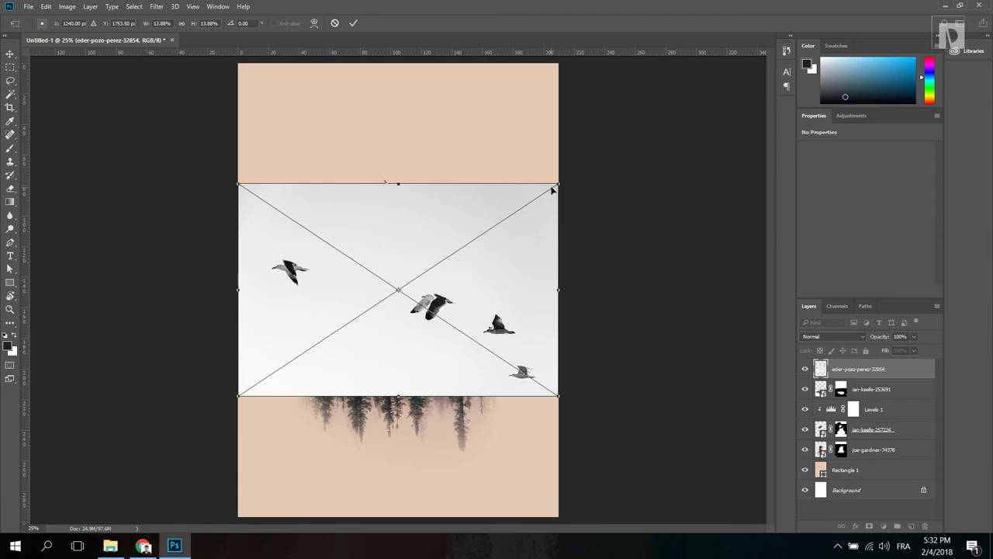
# Shrink the birds photo and move it to the top left of the poster.
pyautogui.moveTo(557, 186); pyautogui.dragTo(505, 218)
pyautogui.moveTo(447, 301); pyautogui.dragTo(335, 166)
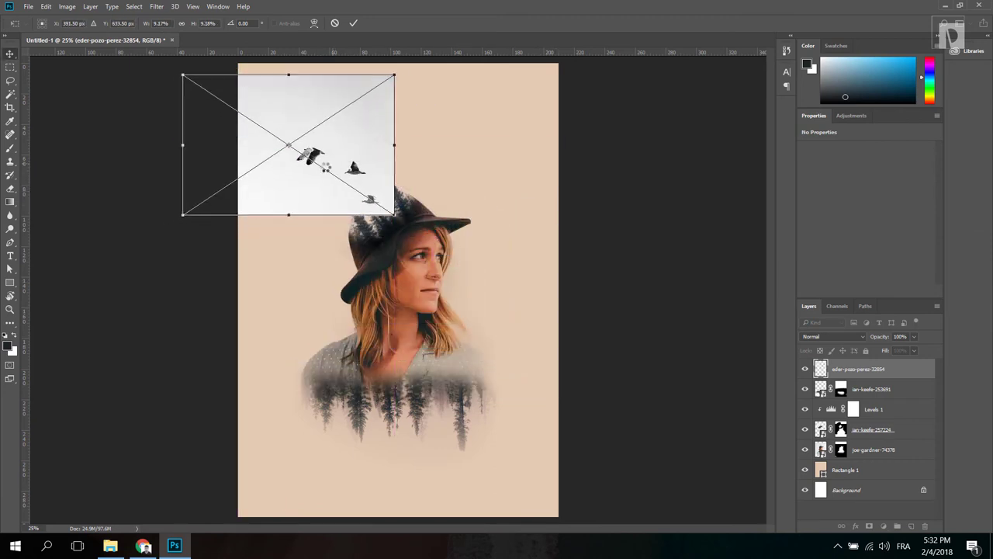
pyautogui.press('Return')
# Set the birds layer to Darken so the white sky vanishes, nudging it above the hat.
pyautogui.click(824, 336)
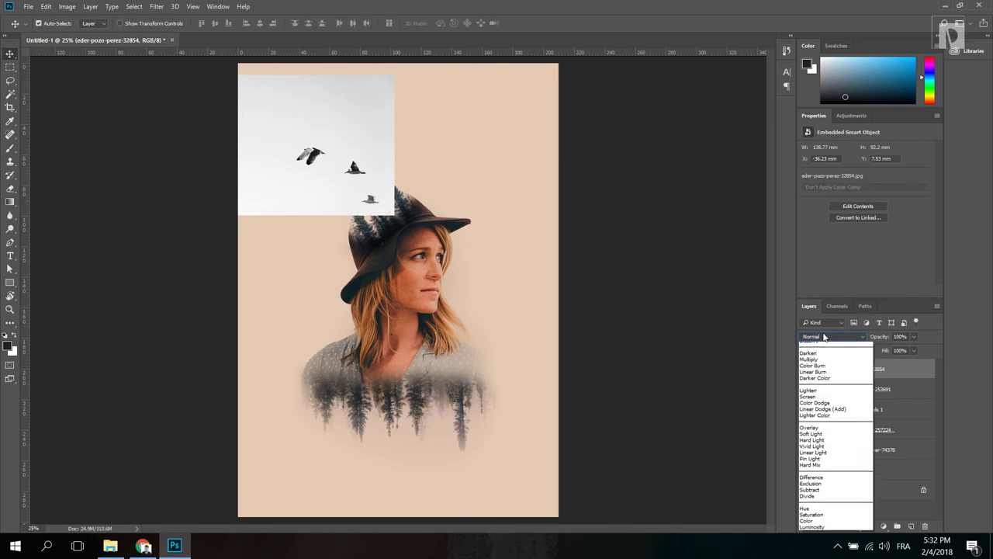
pyautogui.click(819, 340)
pyautogui.press('Down')
pyautogui.press('Down')
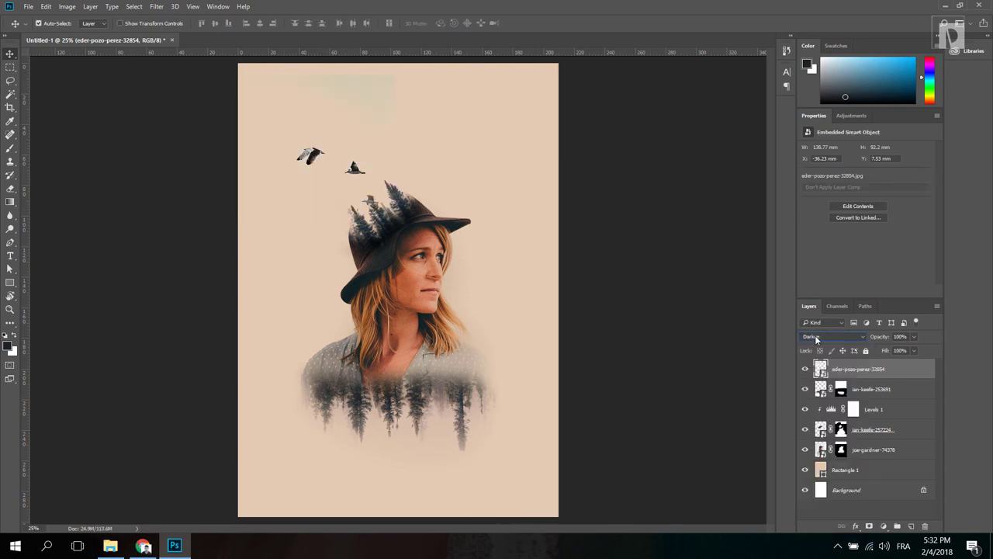
pyautogui.press('Up')
pyautogui.moveTo(357, 166)
pyautogui.mouseDown()
pyautogui.moveTo(357, 156)
pyautogui.moveTo(358, 164)
pyautogui.mouseUp()
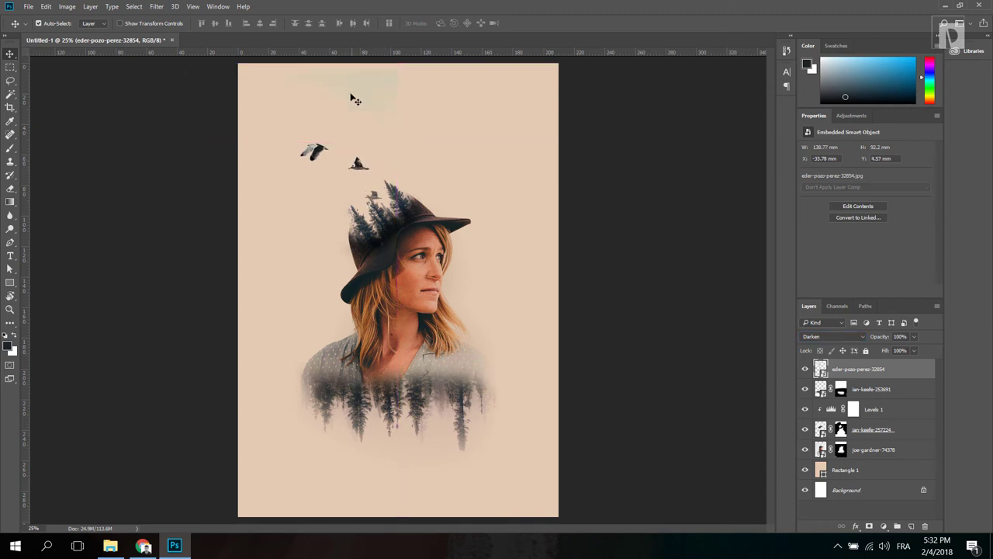
# Add a layer mask to the birds layer.
pyautogui.click(871, 526)
pyautogui.press('b')
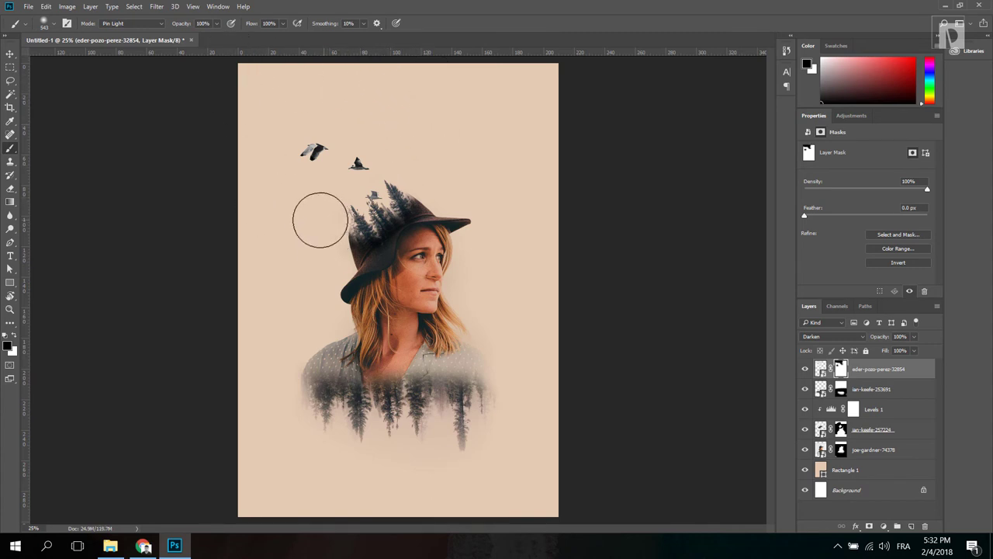
pyautogui.click(10, 53)
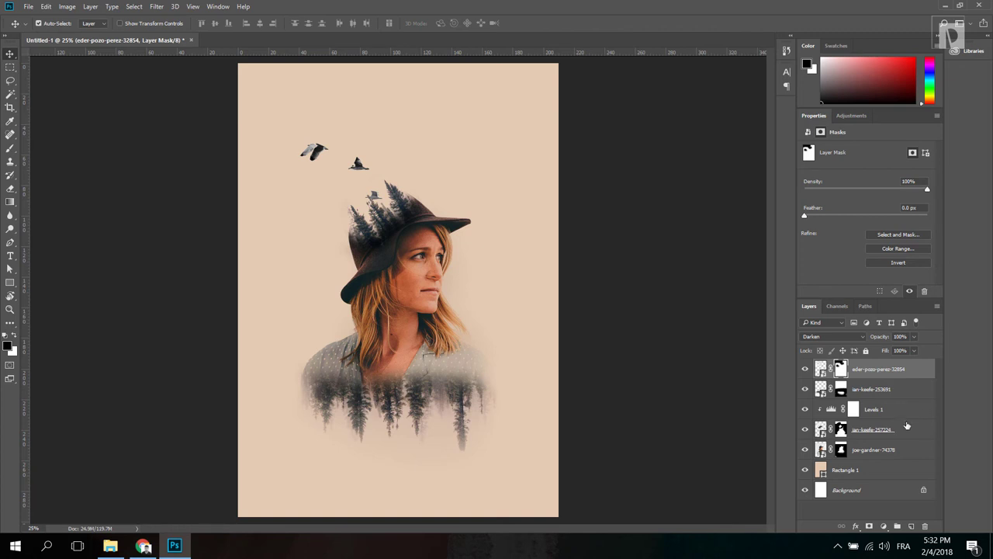
# Group the five photo, mask and Levels layers with Ctrl+G and name the group main-image.
pyautogui.keyDown('shift'); pyautogui.click(870, 456); pyautogui.keyUp('shift')
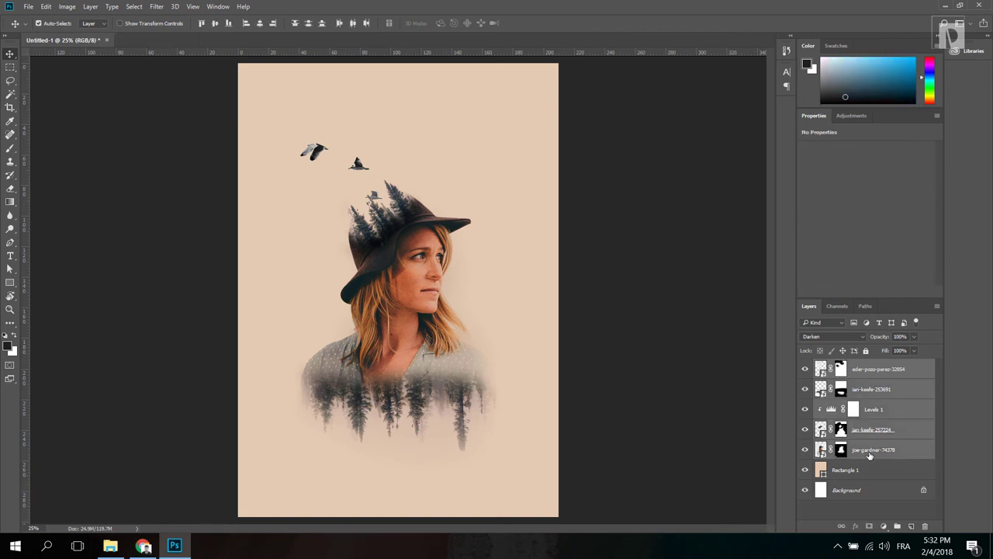
pyautogui.press('b')
pyautogui.hotkey('ctrl', 'g')
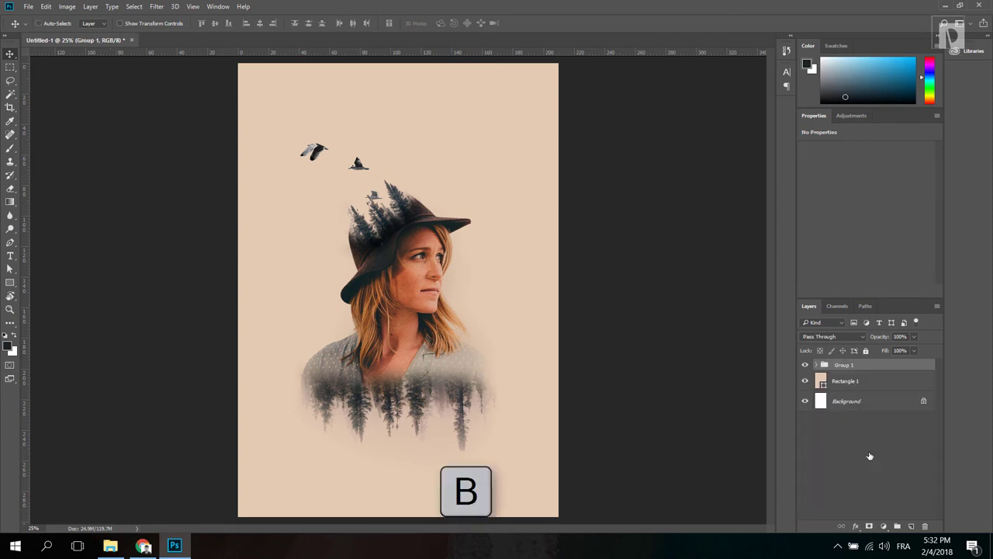
pyautogui.doubleClick(844, 365)
pyautogui.write('ma')
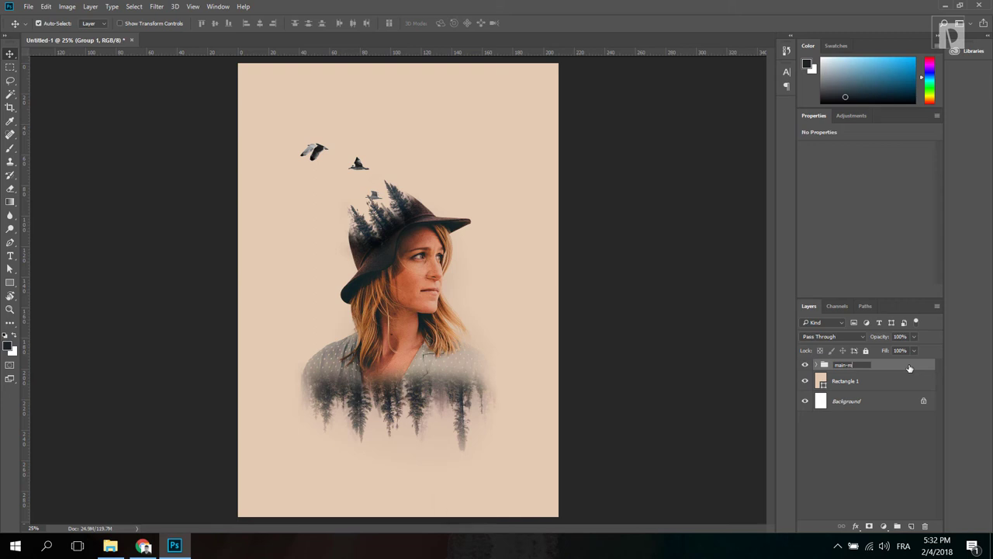
pyautogui.write('in-image')
pyautogui.press('Return')
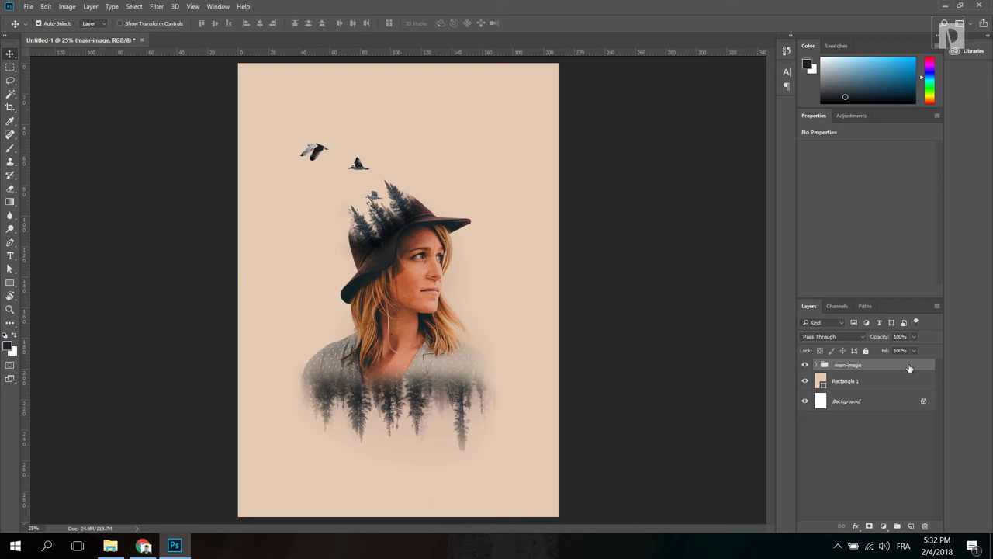
pyautogui.click(882, 383)
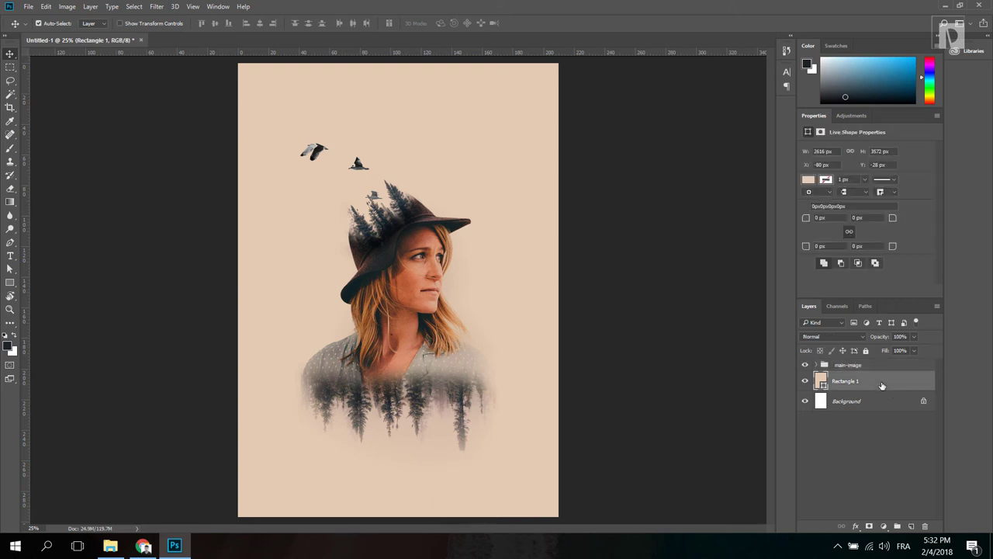
# Place paint-3029434_1920.jpg above Rectangle 1 and scale it to cover the whole canvas.
pyautogui.click(110, 545)
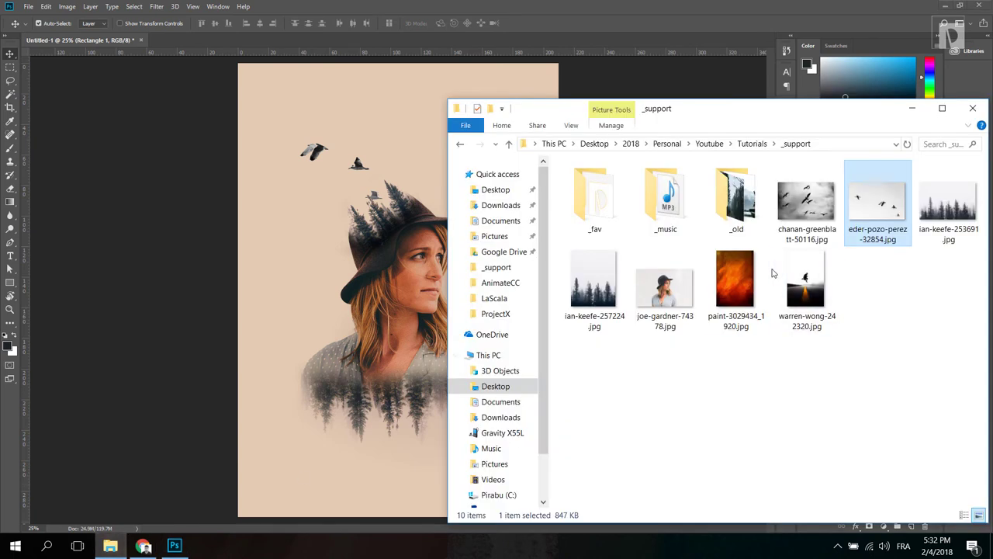
pyautogui.moveTo(736, 285)
pyautogui.mouseDown()
pyautogui.moveTo(242, 327)
pyautogui.moveTo(255, 328)
pyautogui.mouseUp()
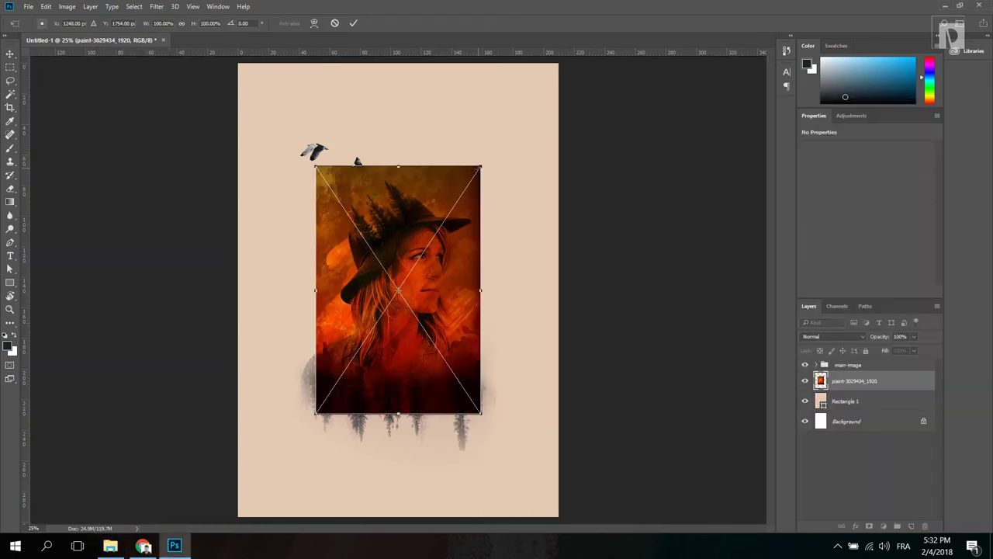
pyautogui.moveTo(481, 166); pyautogui.dragTo(563, 59)
pyautogui.press('Return')
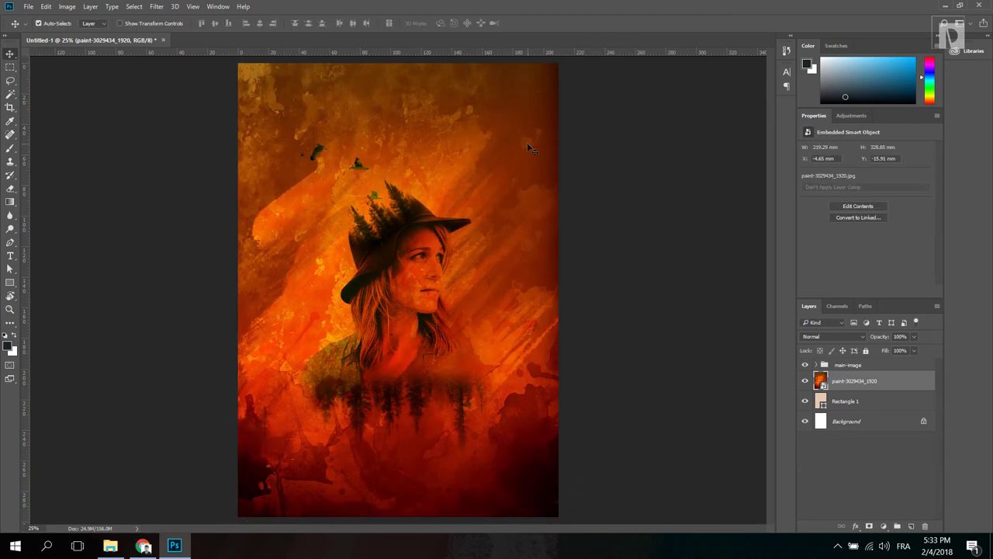
# Set the paint texture layer's blend mode to Screen.
pyautogui.click(833, 339)
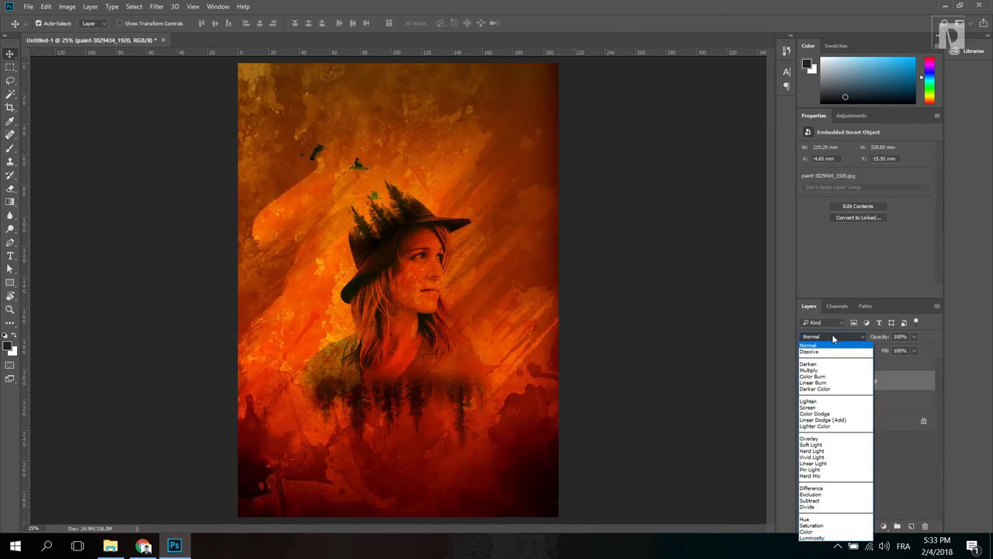
pyautogui.click(834, 338)
pyautogui.click(837, 339)
pyautogui.click(815, 345)
pyautogui.press('Down')
pyautogui.press('Down')
pyautogui.press('Down')
pyautogui.press('Down')
pyautogui.press('Down')
pyautogui.press('Down')
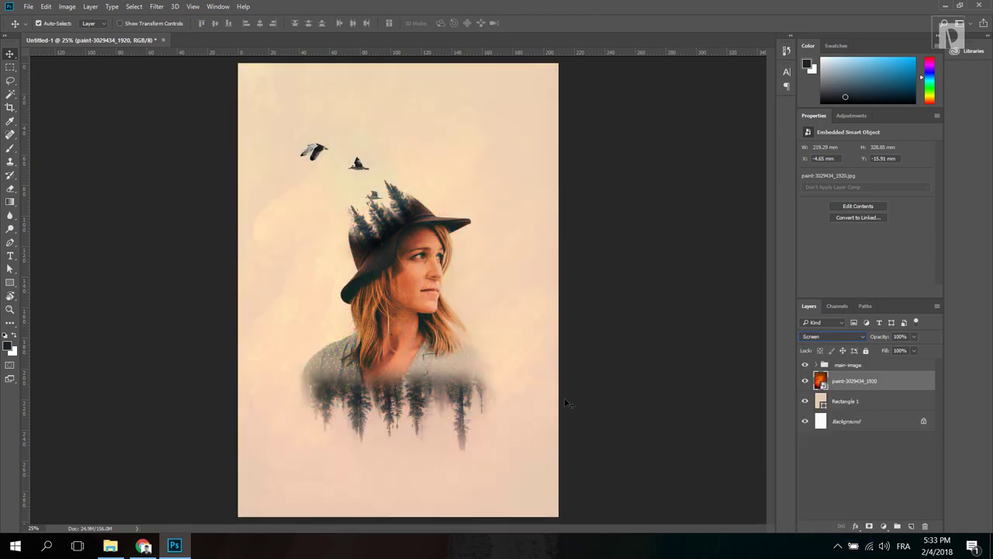
pyautogui.click(872, 369)
# Type the title 'Forest Keeper' below the woman and set it in Impact.
pyautogui.press('t')
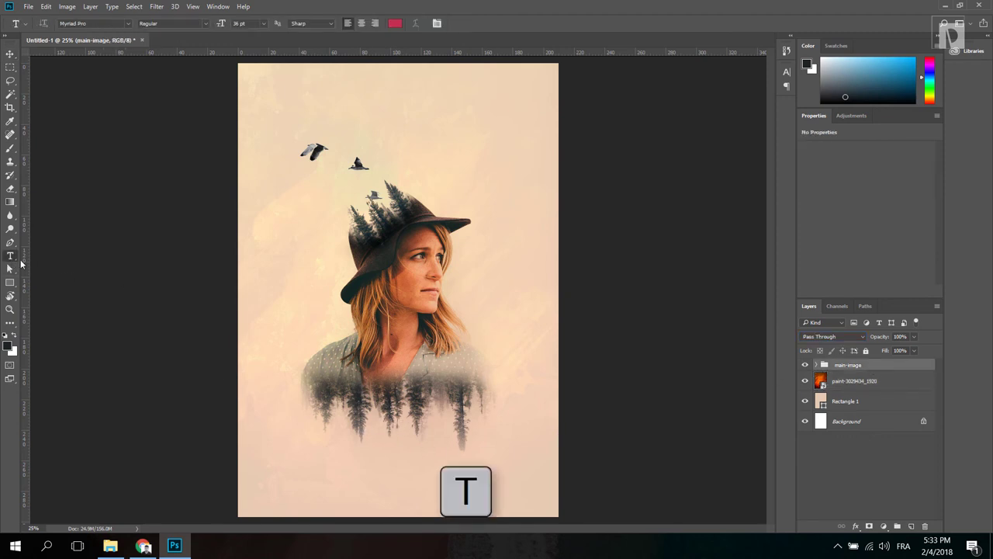
pyautogui.click(380, 439)
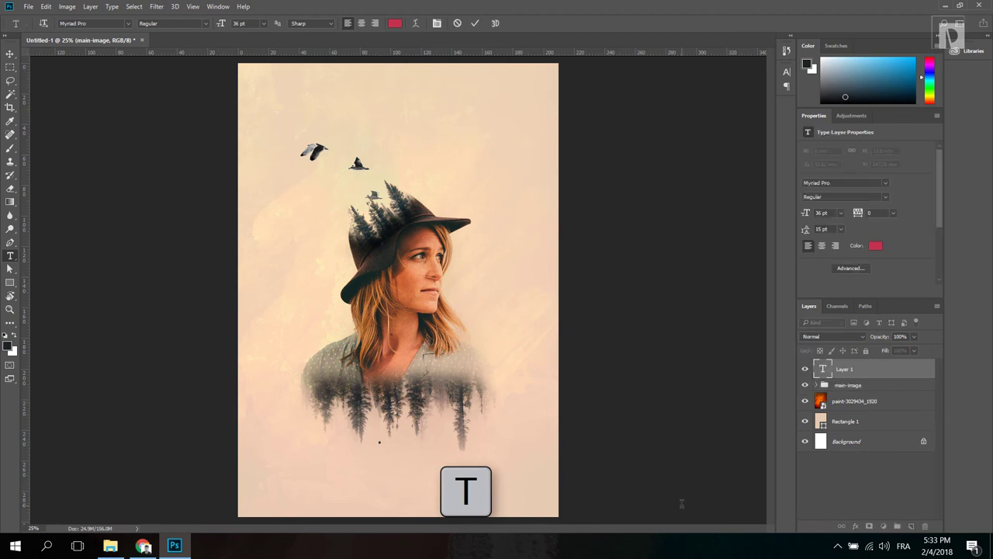
pyautogui.write('Forest Keeper')
pyautogui.hotkey('ctrl', 'Return')
pyautogui.press('v')
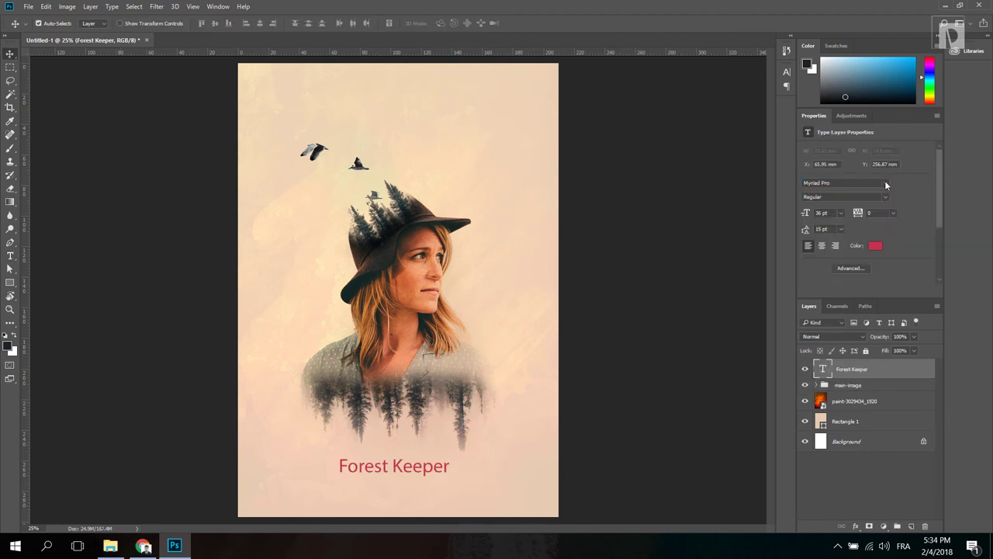
pyautogui.click(884, 182)
pyautogui.click(843, 299)
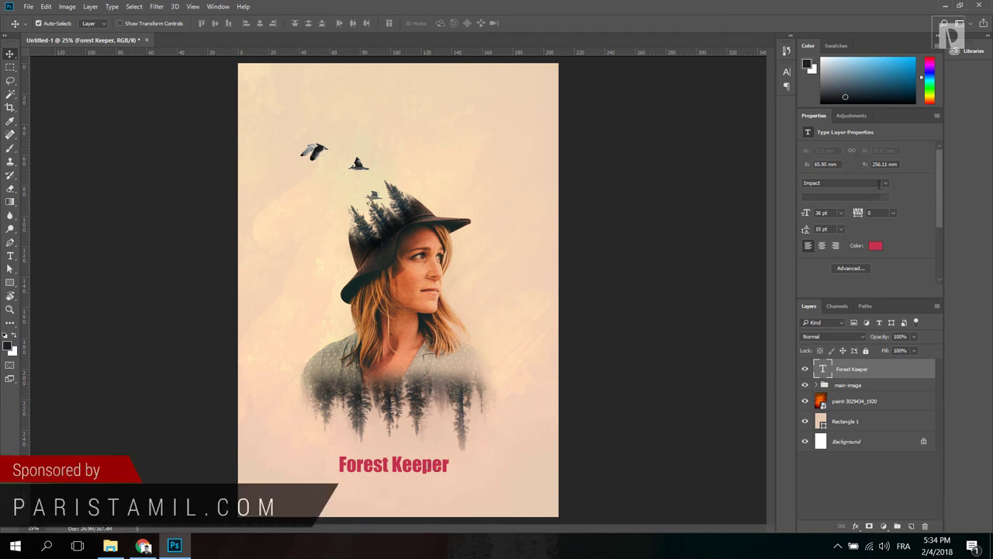
# Make the title all capitals, move it left, enlarge it to 88.9 pt and colour it dark brown.
pyautogui.doubleClick(380, 470)
pyautogui.hotkey('ctrl', 't')
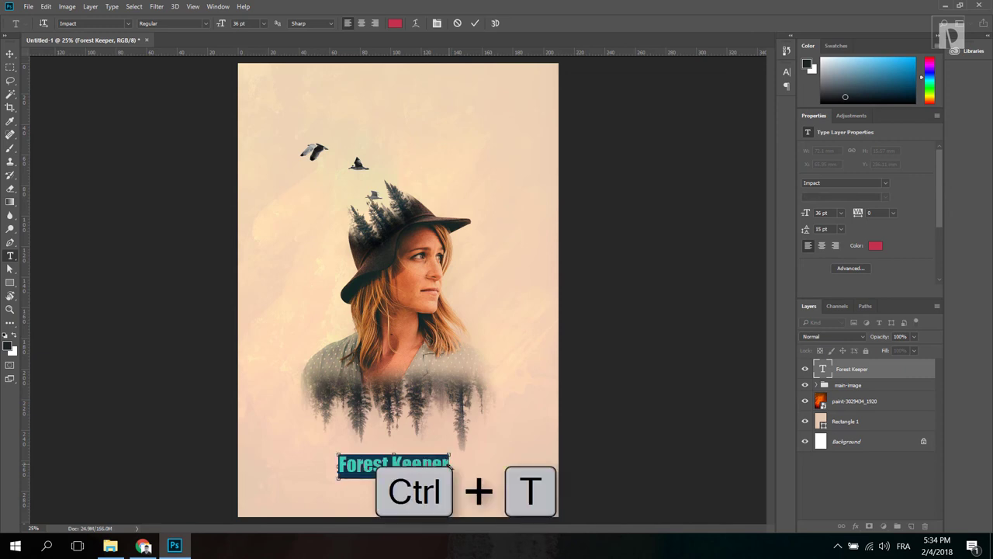
pyautogui.click(699, 151)
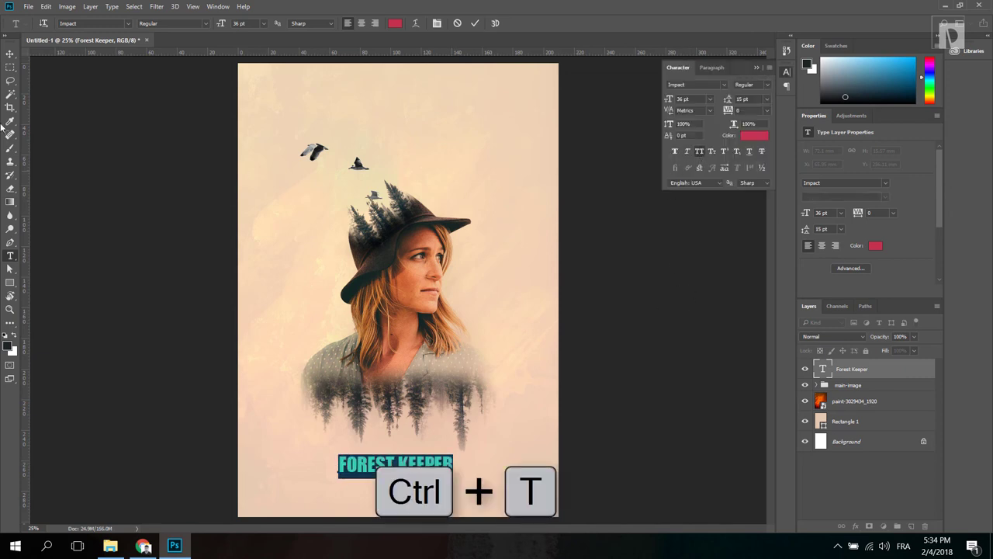
pyautogui.click(10, 52)
pyautogui.moveTo(437, 463); pyautogui.dragTo(528, 479)
pyautogui.hotkey('ctrl', 't')
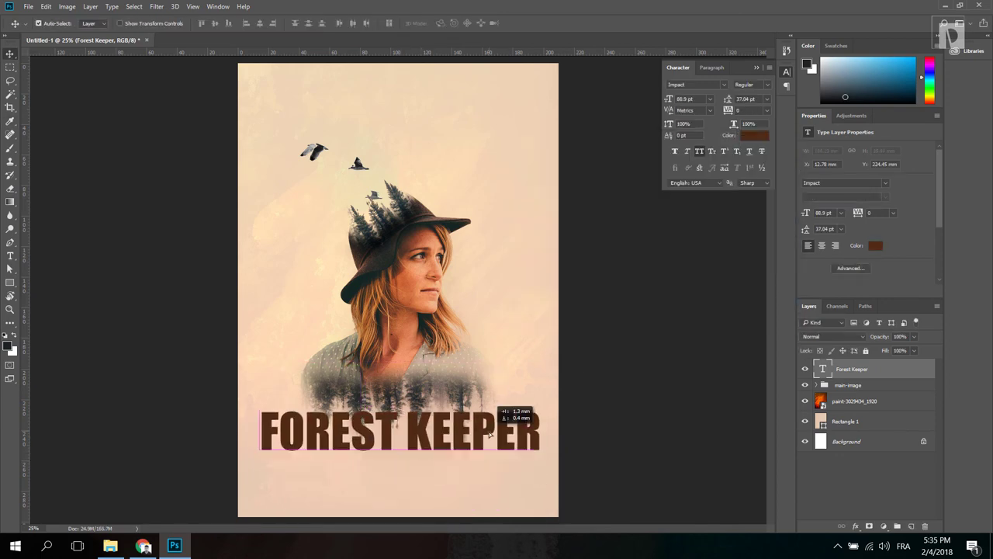
pyautogui.moveTo(455, 379); pyautogui.dragTo(455, 322)
pyautogui.hotkey('ctrl', '-')
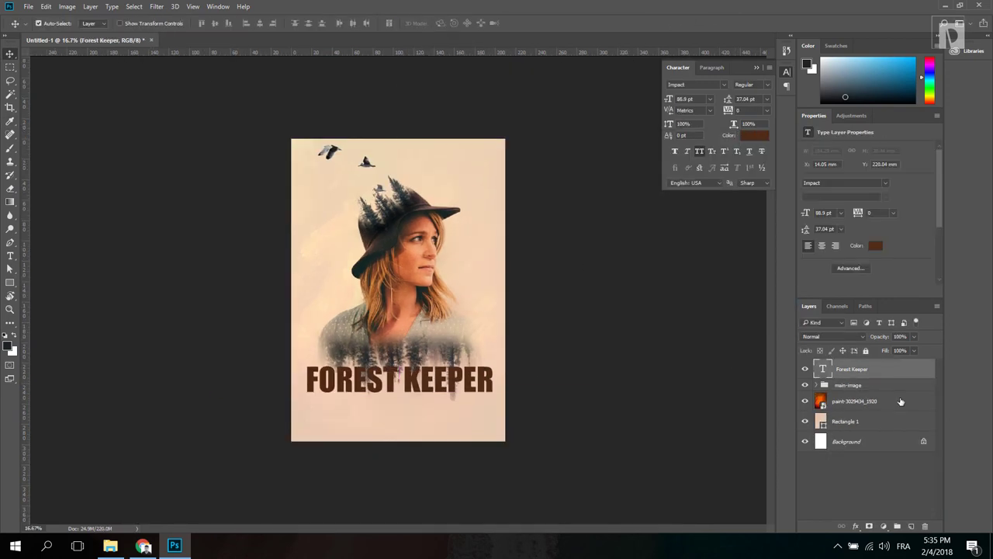
# Give the title a drop shadow and a #fadbb3 cream stroke.
pyautogui.doubleClick(904, 374)
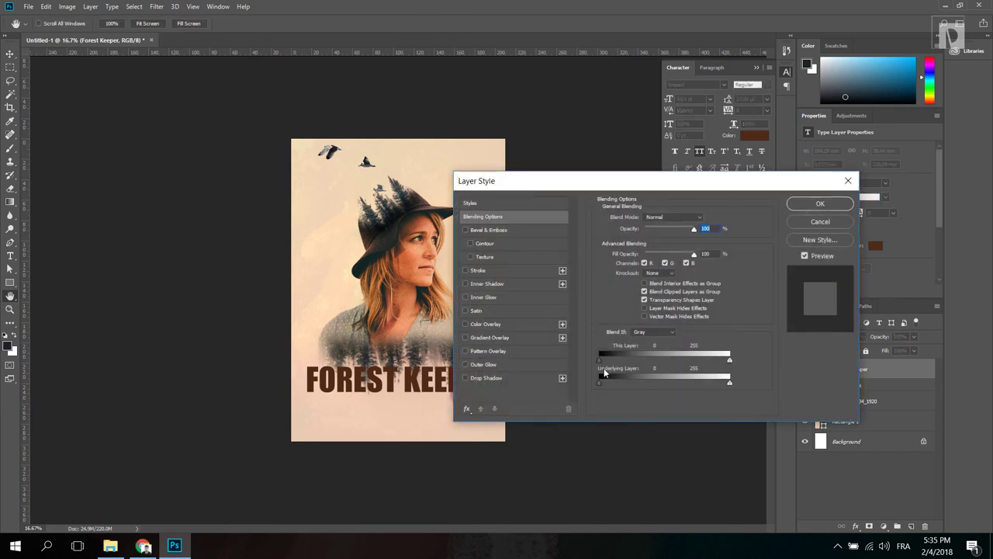
pyautogui.click(494, 378)
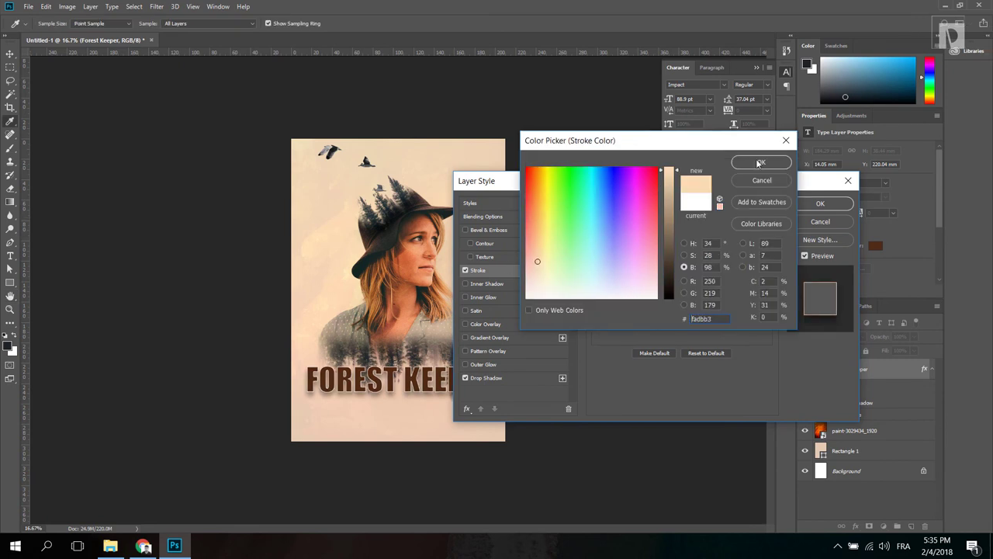
pyautogui.click(760, 163)
pyautogui.click(815, 204)
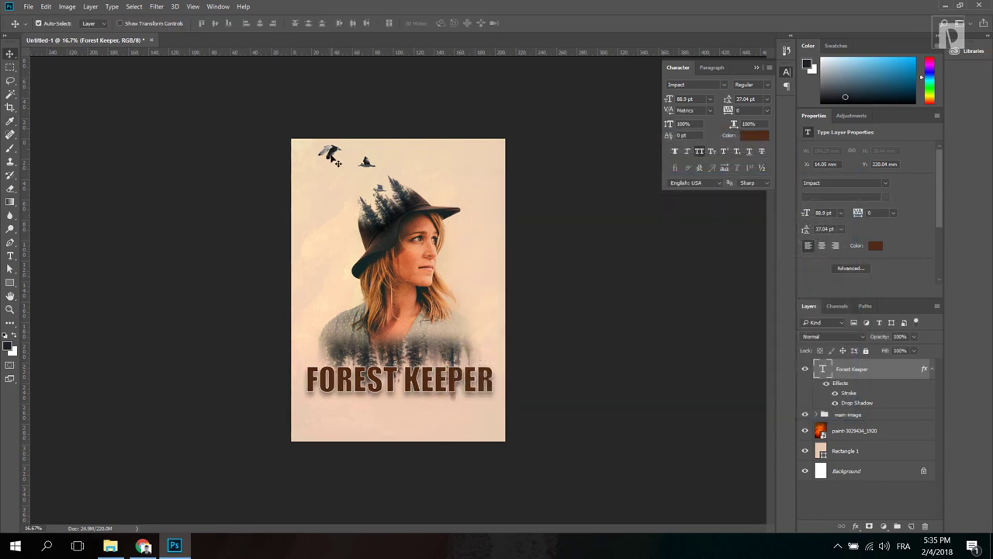
# Nudge the flying birds slightly and add a new empty layer above the FOREST KEEPER title.
pyautogui.moveTo(334, 159); pyautogui.dragTo(331, 162)
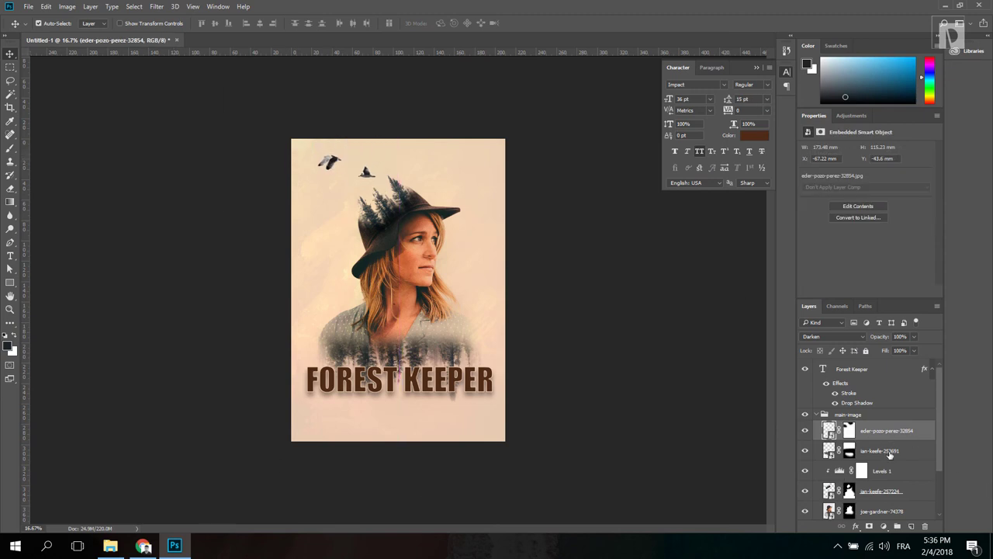
pyautogui.click(871, 368)
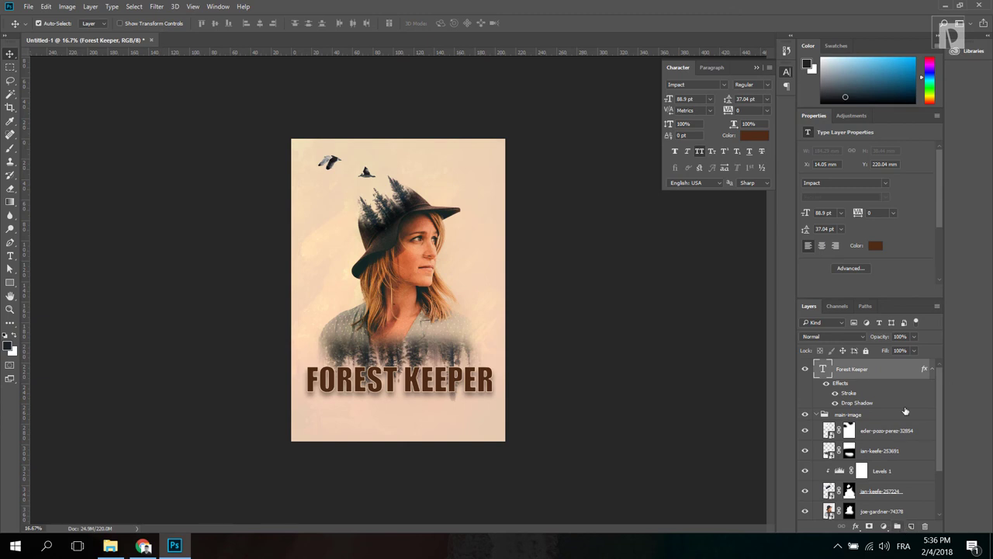
pyautogui.click(909, 526)
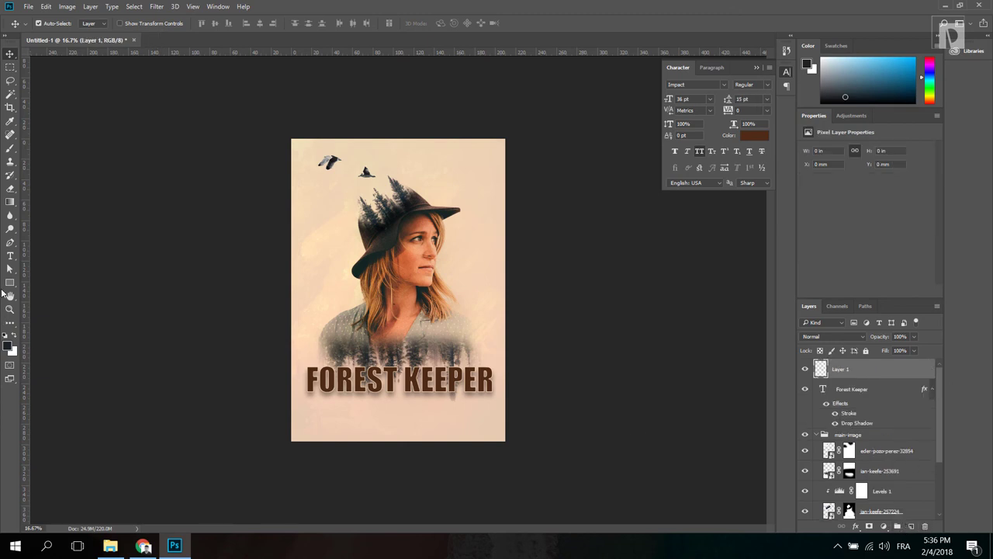
# Draw a rectangle covering nearly the whole poster.
pyautogui.click(12, 284)
pyautogui.press('r')
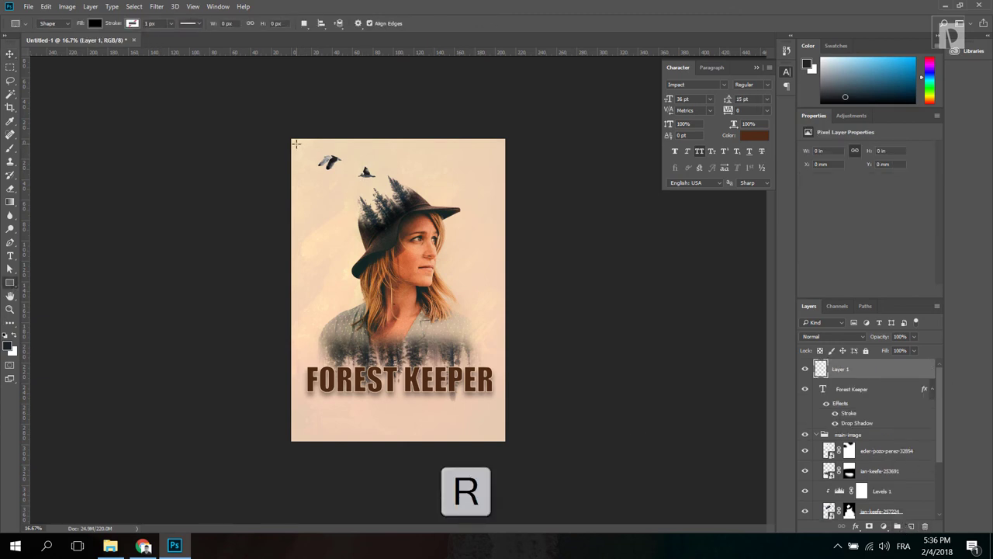
pyautogui.moveTo(296, 143); pyautogui.dragTo(500, 436)
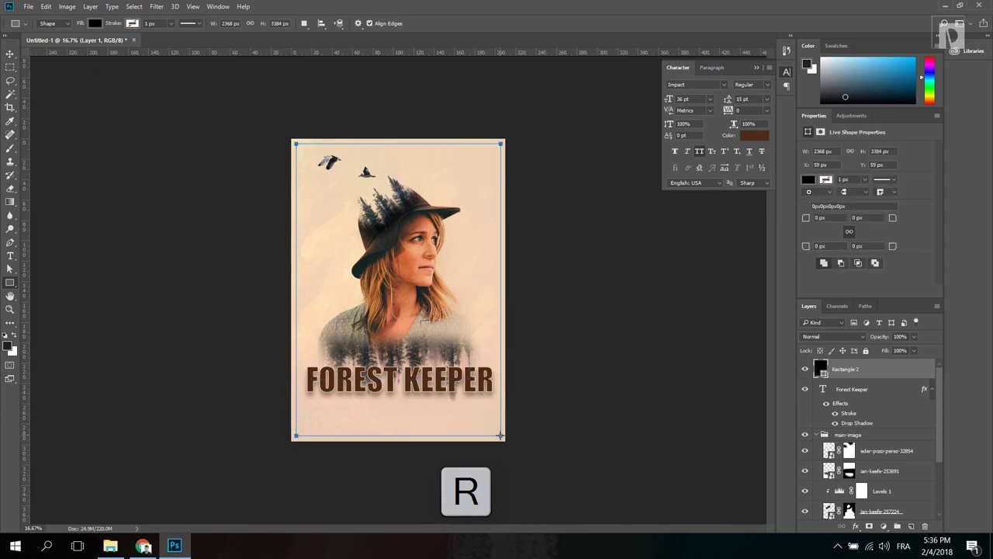
pyautogui.click(10, 53)
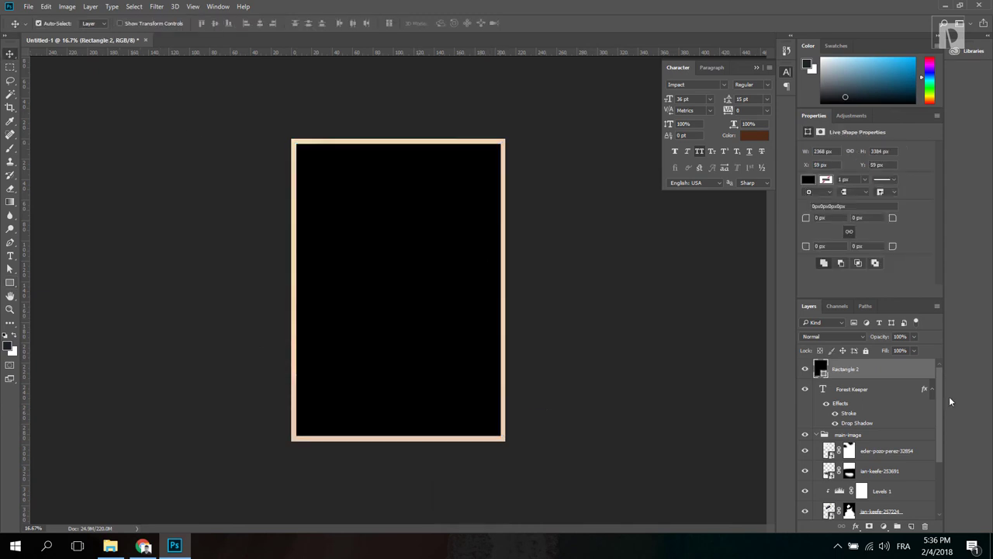
# Give the rectangle no fill and a black 5 px outline.
pyautogui.click(809, 179)
pyautogui.click(815, 200)
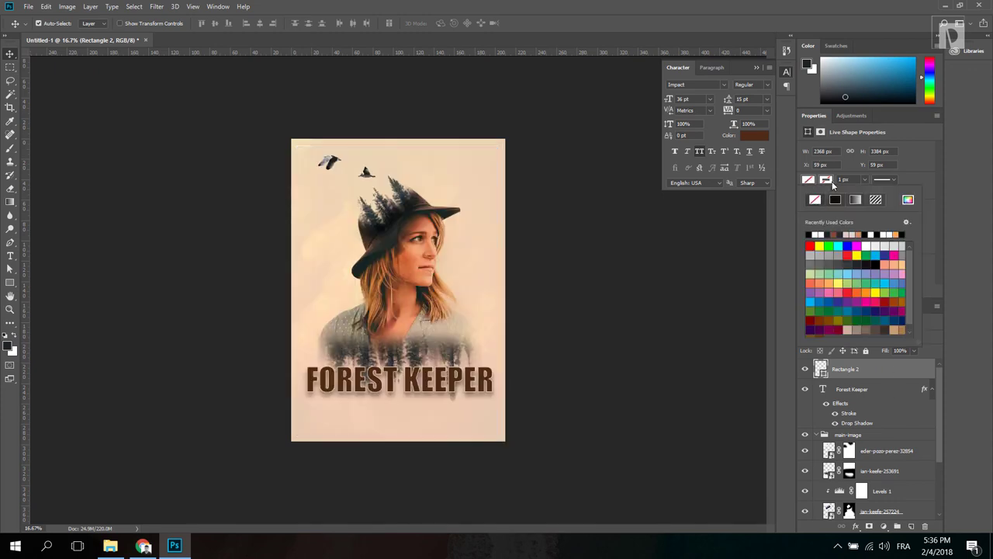
pyautogui.click(843, 180)
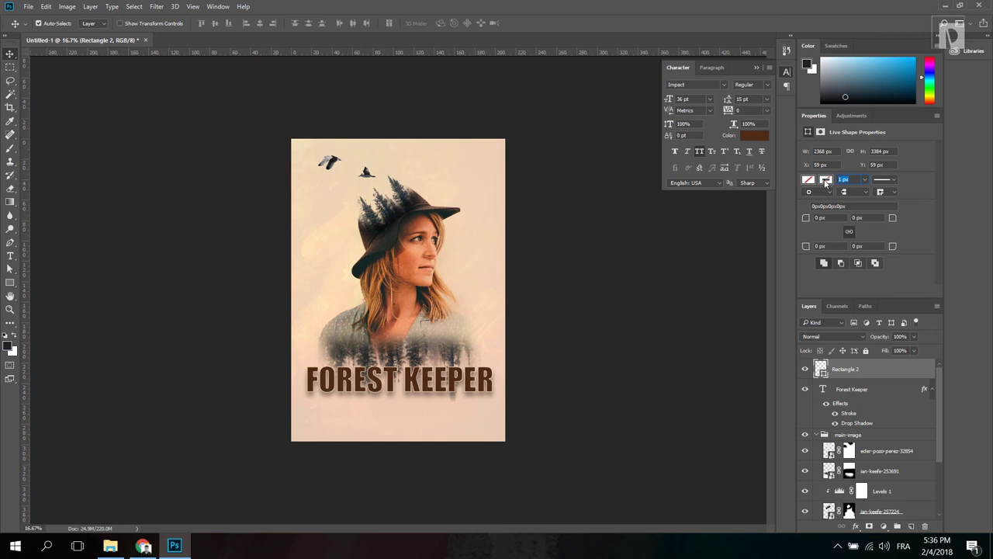
pyautogui.write('2')
pyautogui.press('Return')
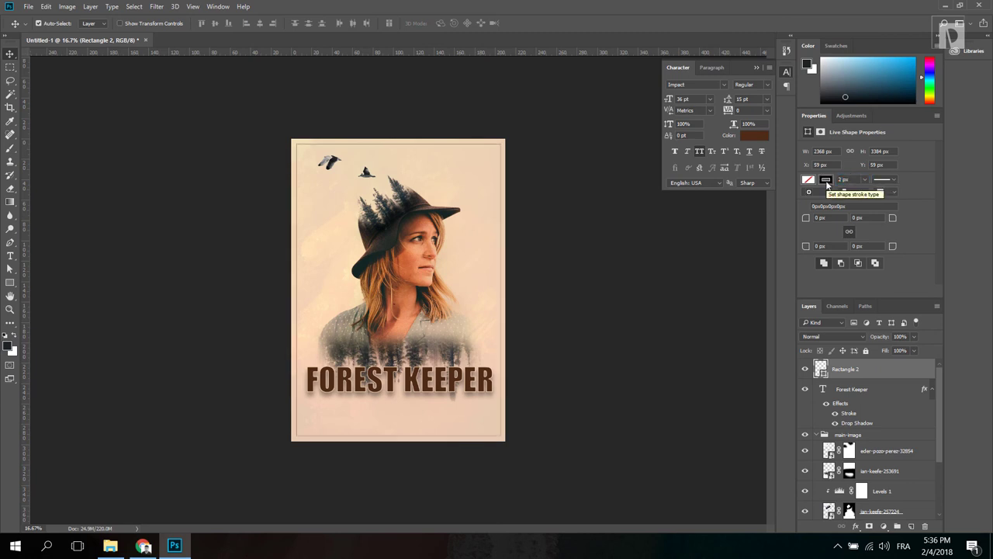
pyautogui.click(827, 181)
pyautogui.click(908, 200)
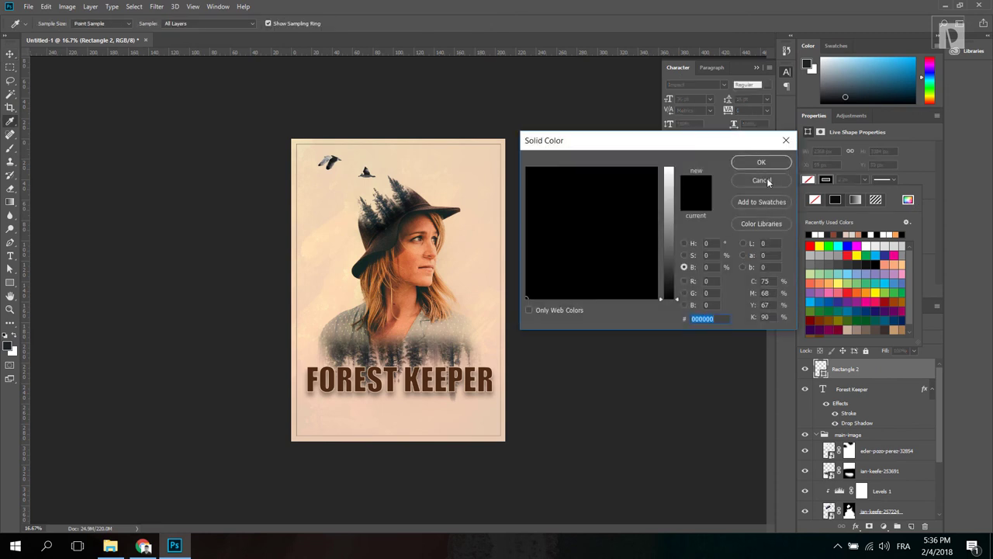
pyautogui.click(767, 181)
pyautogui.moveTo(854, 178); pyautogui.dragTo(793, 177)
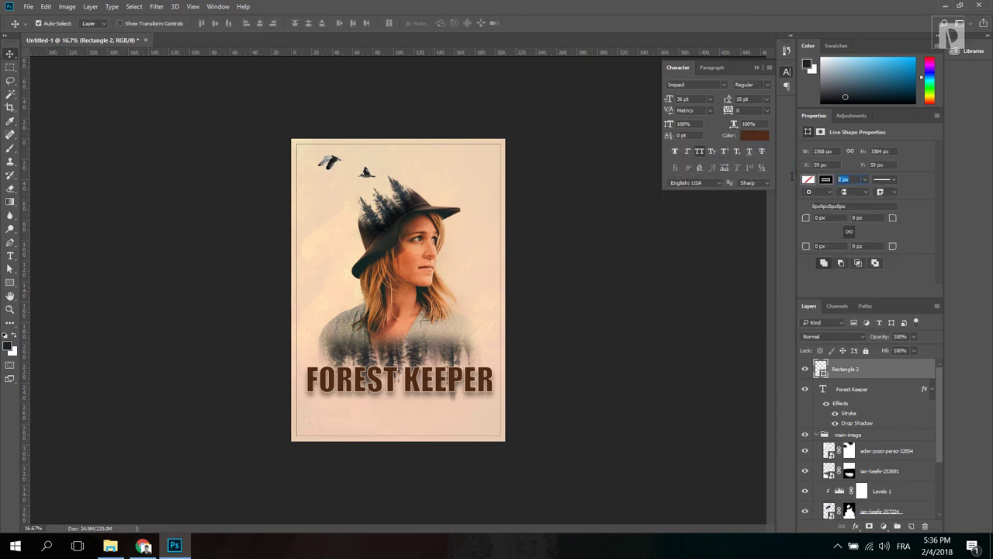
pyautogui.write('5')
pyautogui.press('Return')
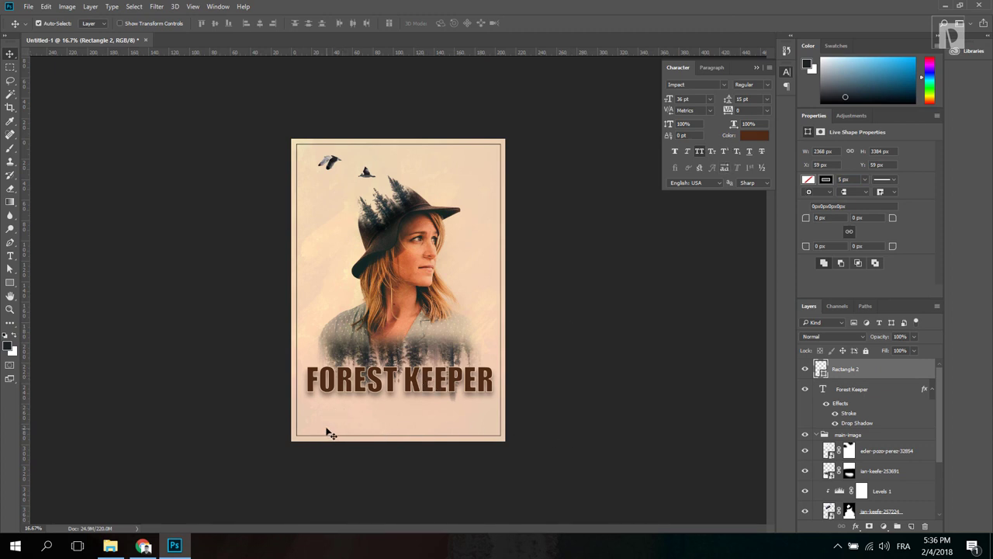
# Create a paragraph text box on a new layer below the FOREST KEEPER title.
pyautogui.press('t')
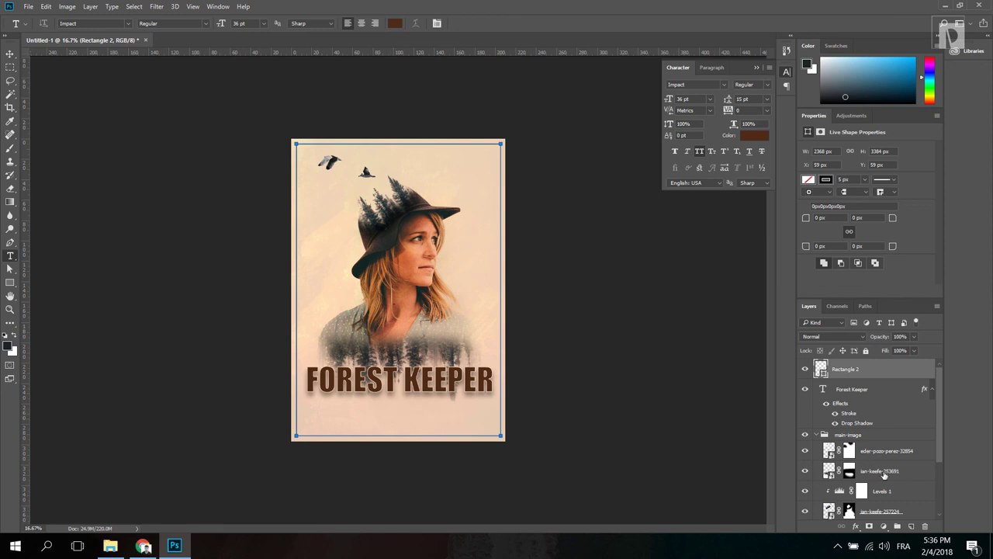
pyautogui.click(911, 526)
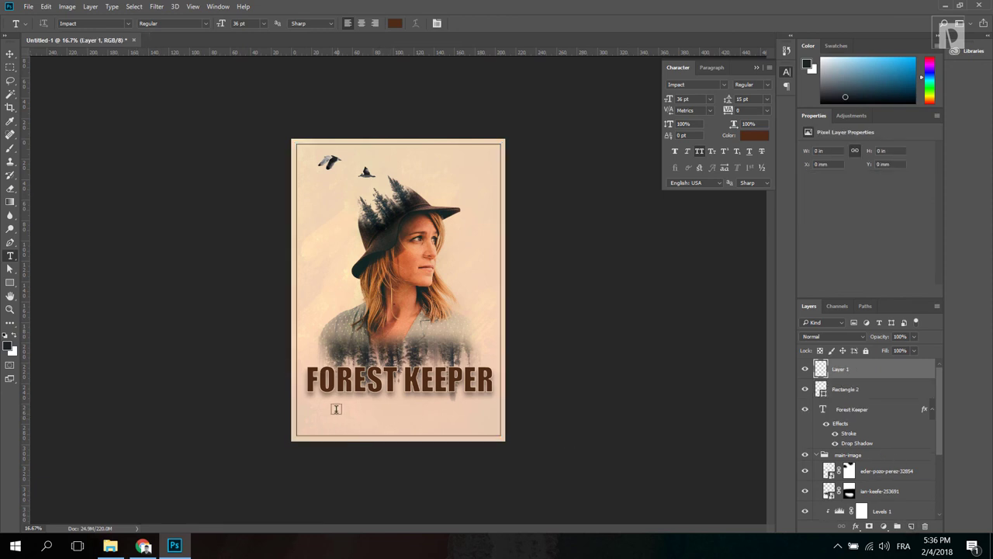
pyautogui.moveTo(306, 402); pyautogui.dragTo(492, 431)
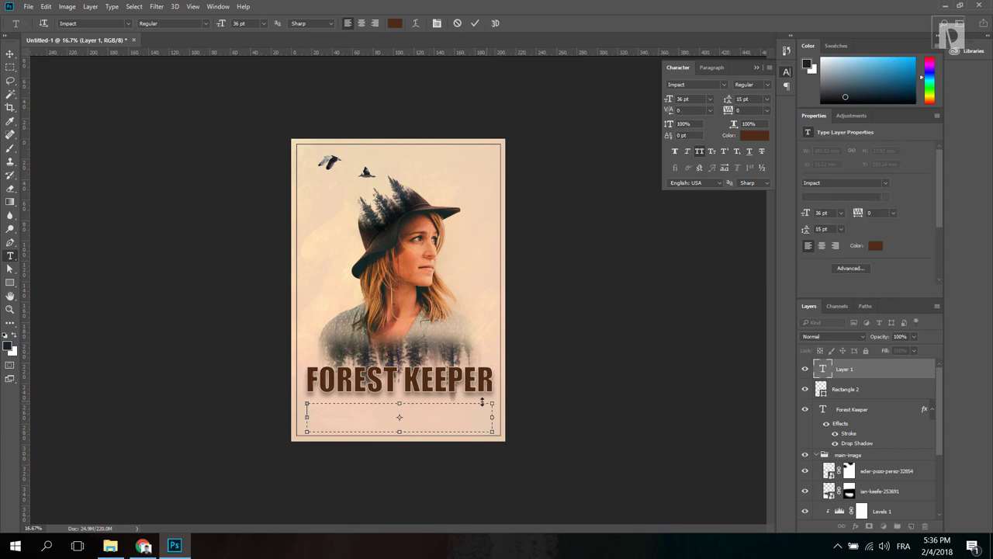
# Copy the first two lines of lorem ipsum from the web page and paste them into the box.
pyautogui.click(144, 547)
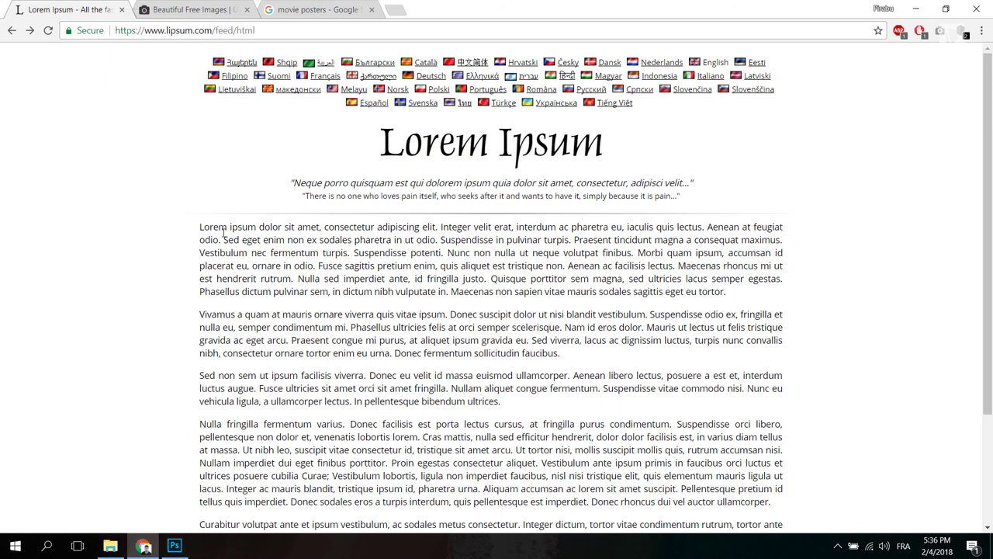
pyautogui.moveTo(200, 227); pyautogui.dragTo(444, 240)
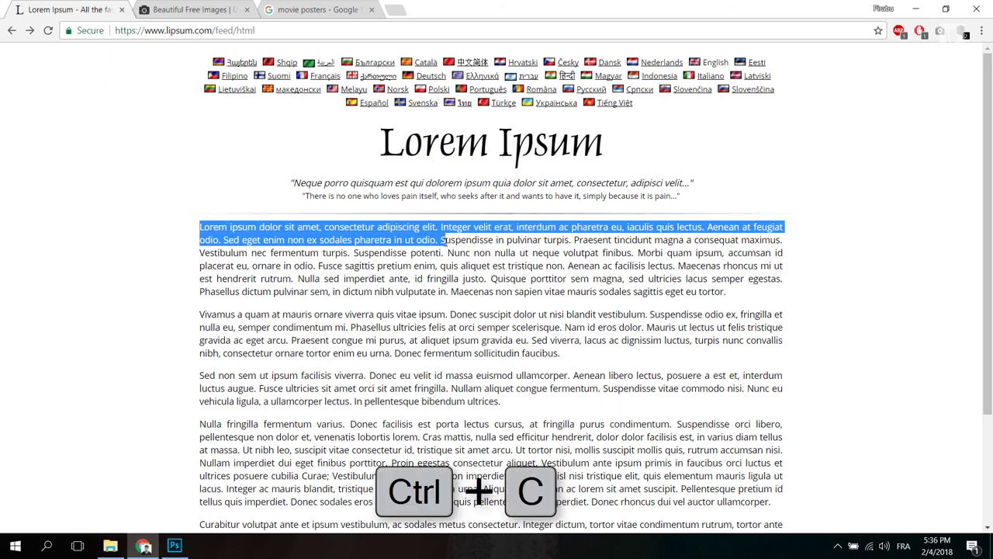
pyautogui.click(174, 546)
pyautogui.hotkey('ctrl', 'v')
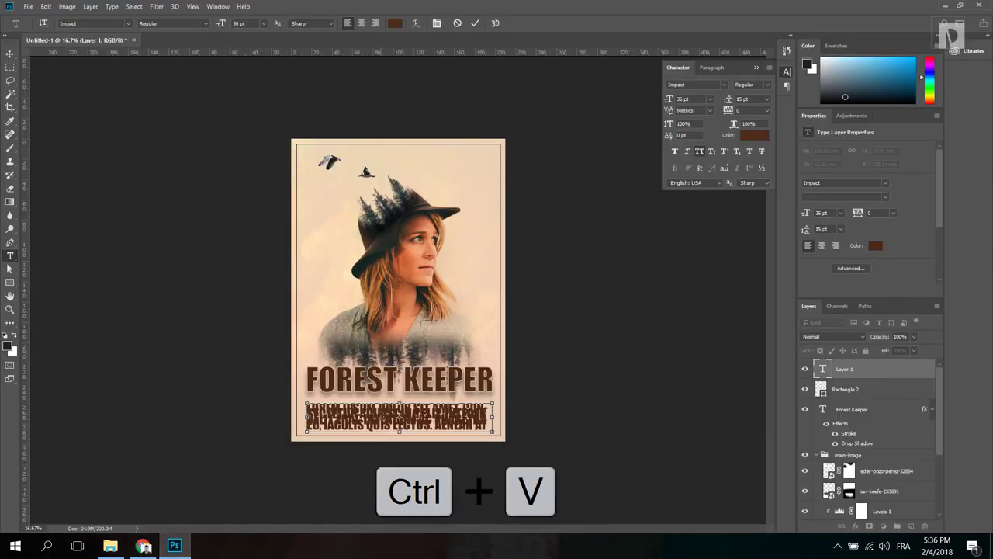
# Restyle the pasted body text as grey Roboto Light at 16 pt.
pyautogui.tripleClick(381, 416)
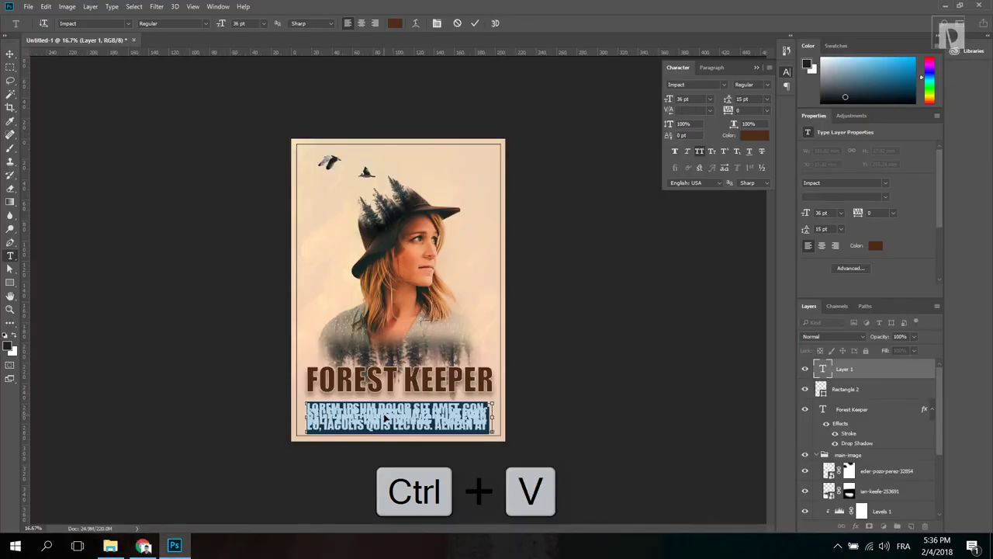
pyautogui.click(690, 86)
pyautogui.write('Roboto Thin')
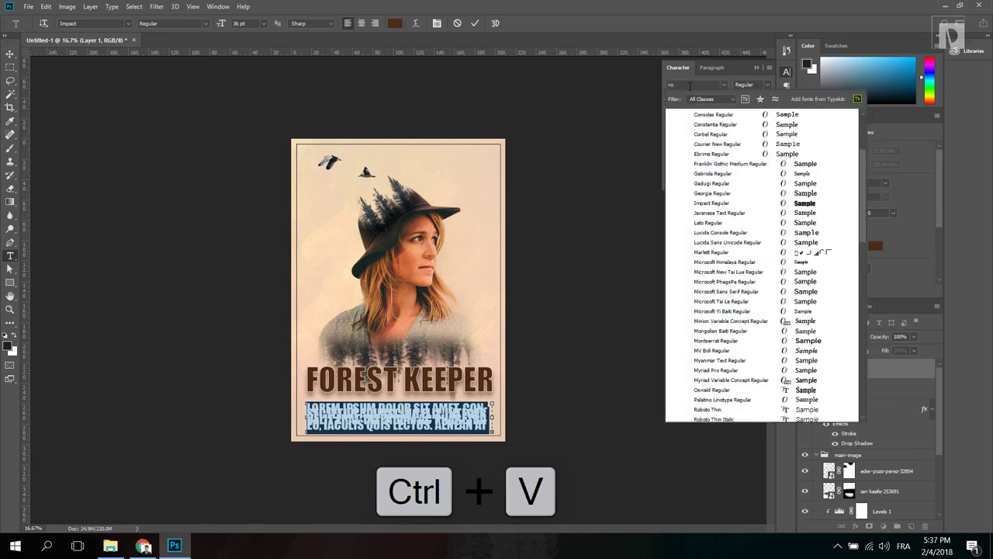
pyautogui.press('Tab')
pyautogui.write('24')
pyautogui.press('Return')
pyautogui.write('16')
pyautogui.press('Return')
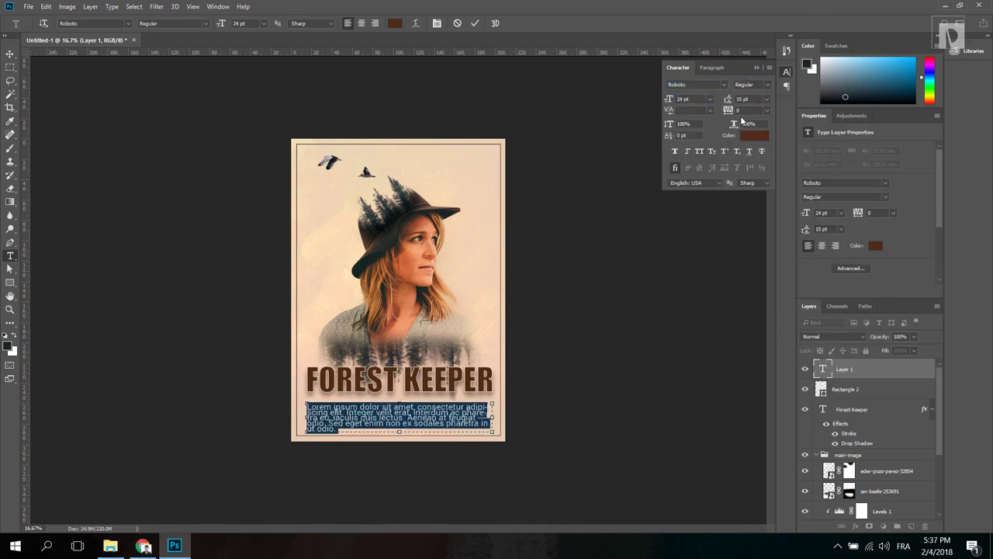
pyautogui.click(754, 135)
pyautogui.click(761, 163)
pyautogui.hotkey('ctrl', 'Return')
# Centre the body text, narrow its box, and select the FOREST KEEPER title layer.
pyautogui.click(438, 407)
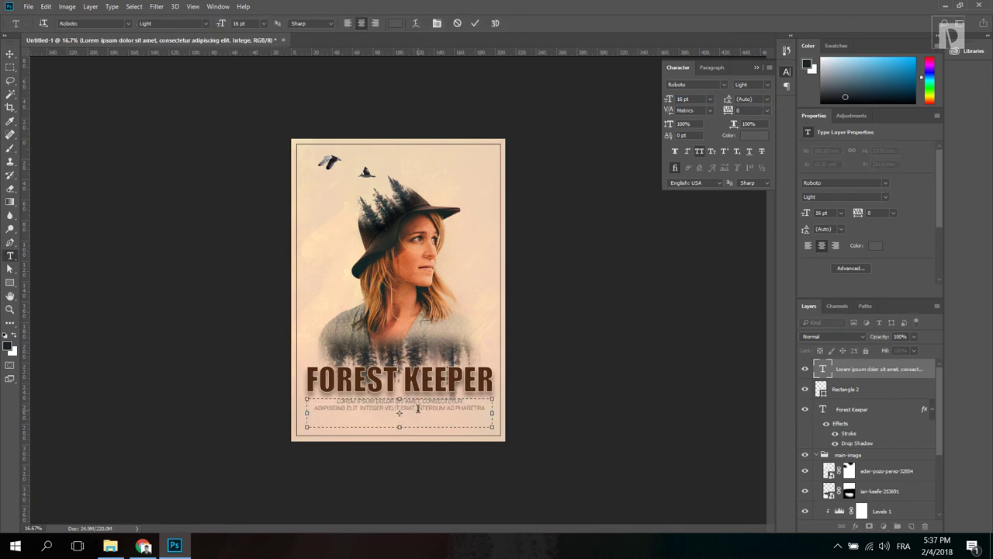
pyautogui.moveTo(492, 412); pyautogui.dragTo(463, 411)
pyautogui.hotkey('ctrl', 'Return')
pyautogui.press('v')
pyautogui.click(444, 384)
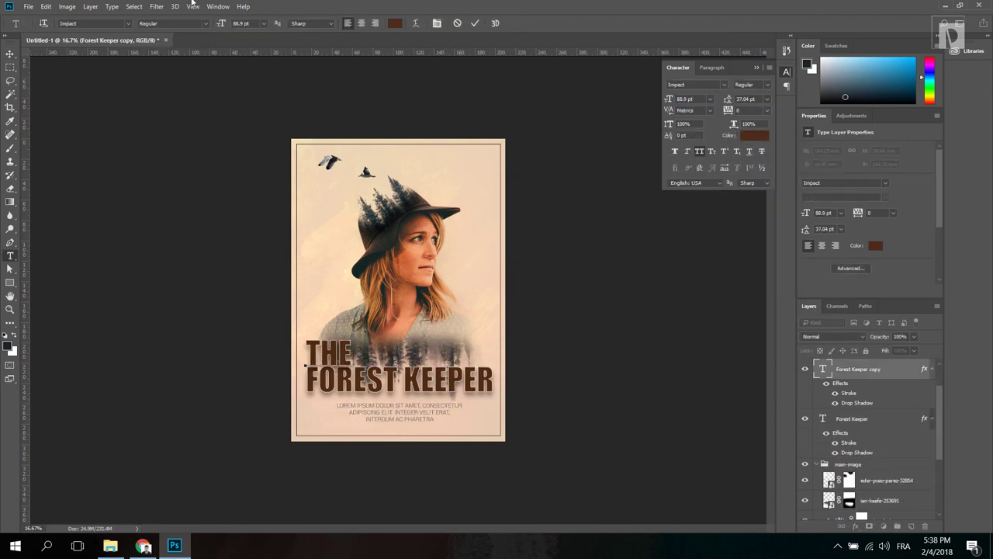
# Drag the THE title layer up so it sits just above FOREST KEEPER.
pyautogui.moveTo(429, 363); pyautogui.dragTo(428, 352)
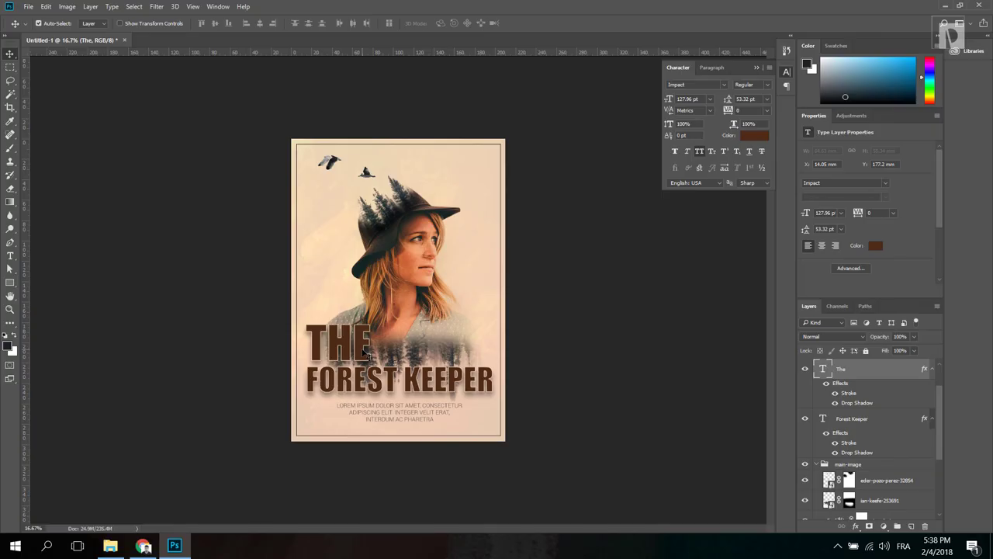